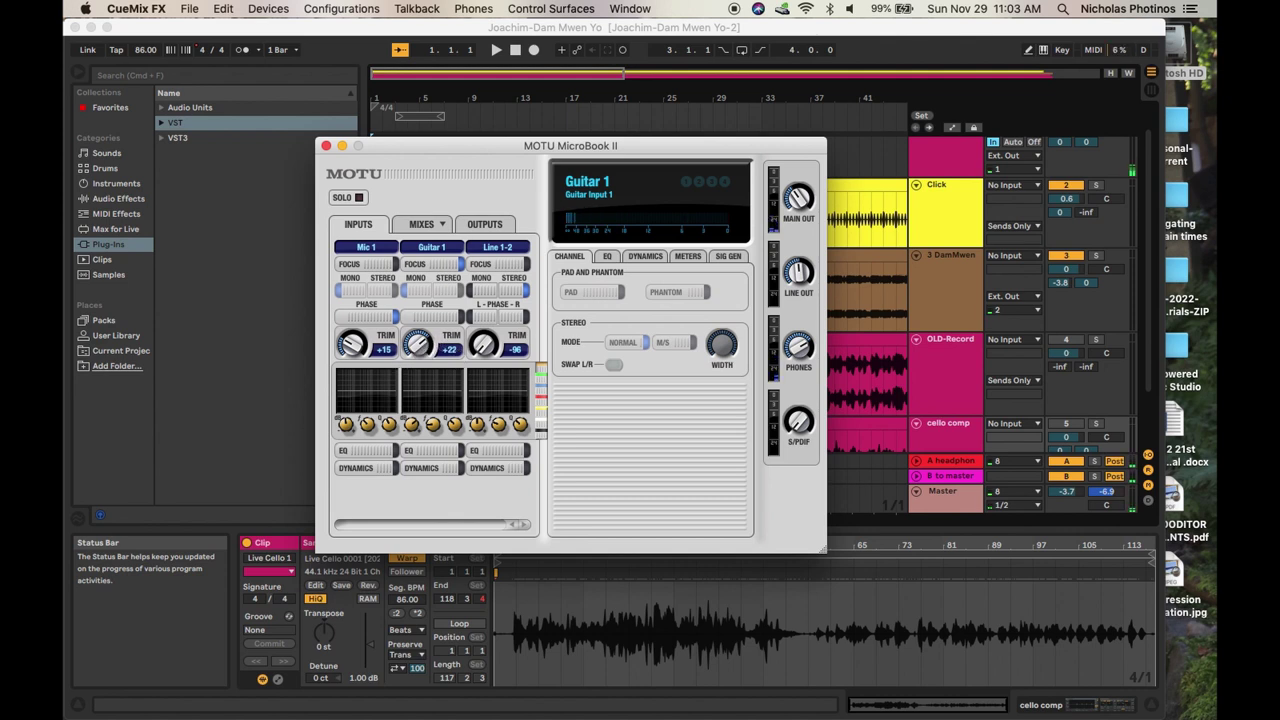
Check the Guitar 1 input trim, the mix faders and the output sources, and close the MOTU MicroBook II window.
left_click_drag(418, 344, 425, 347)
left_click(421, 228)
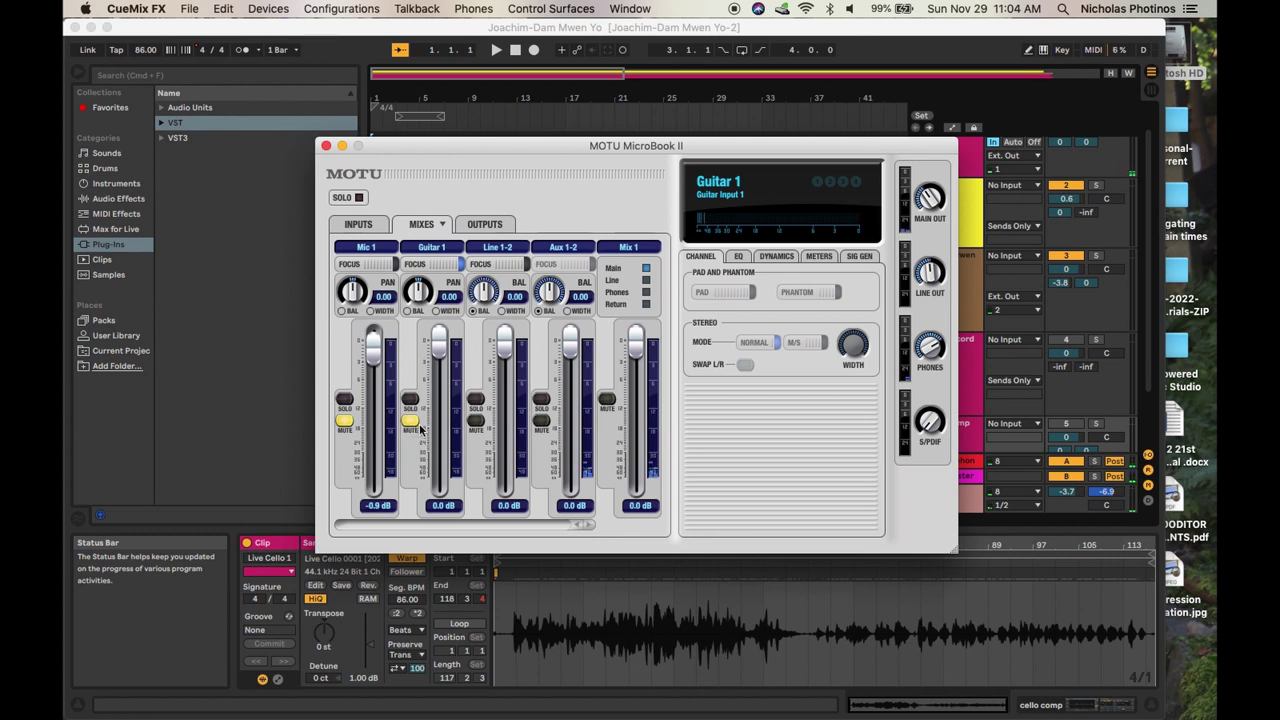
left_click(486, 226)
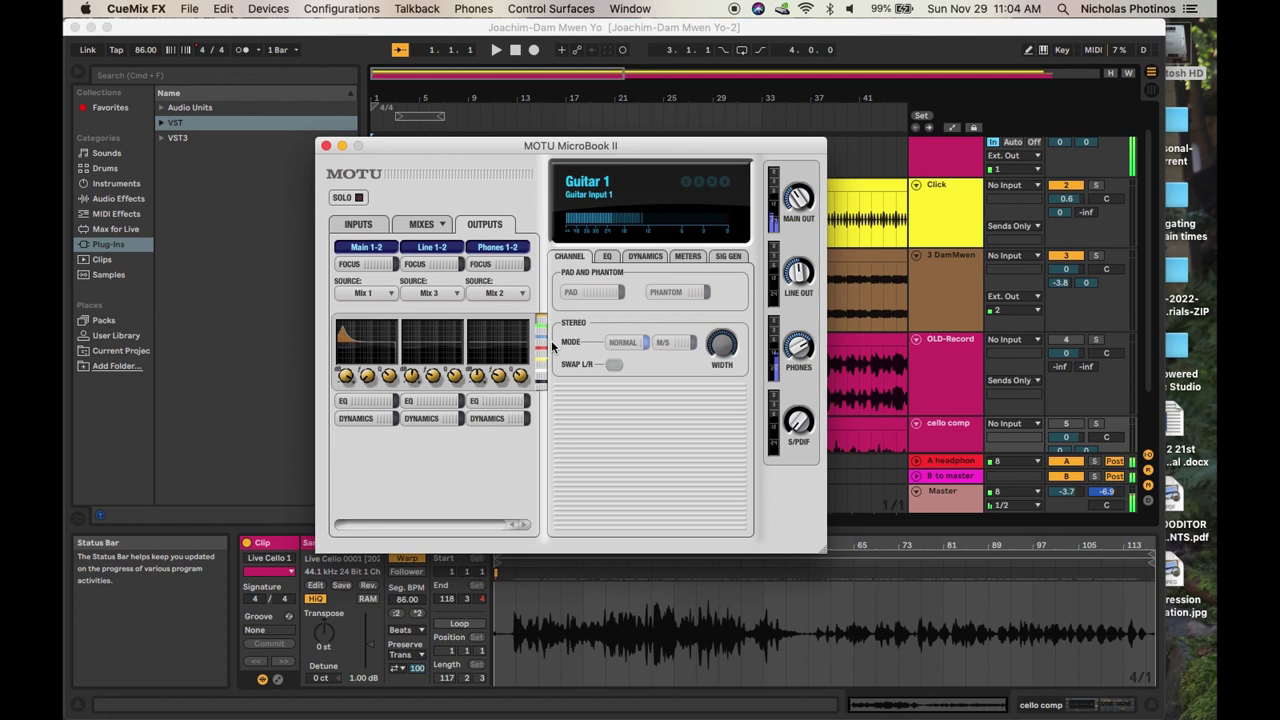
left_click(326, 146)
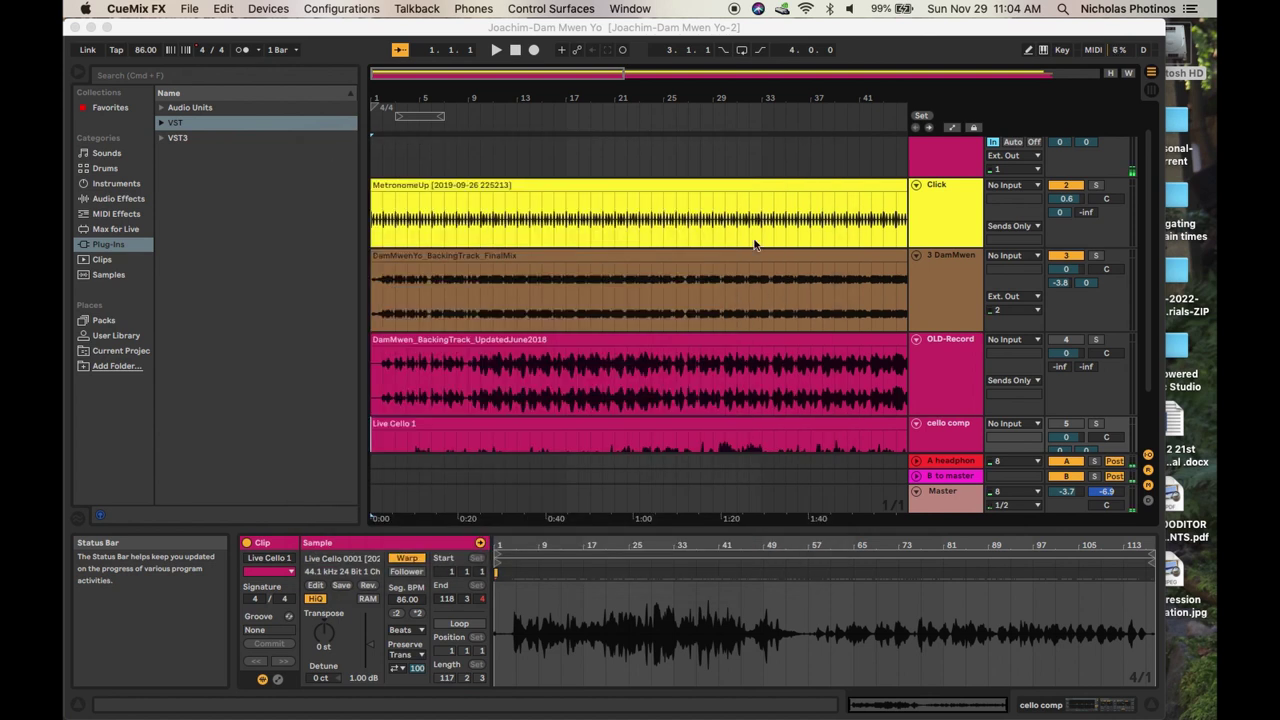
Switch to the Ableton Live set and show the Sounds category in the browser.
left_click(594, 151)
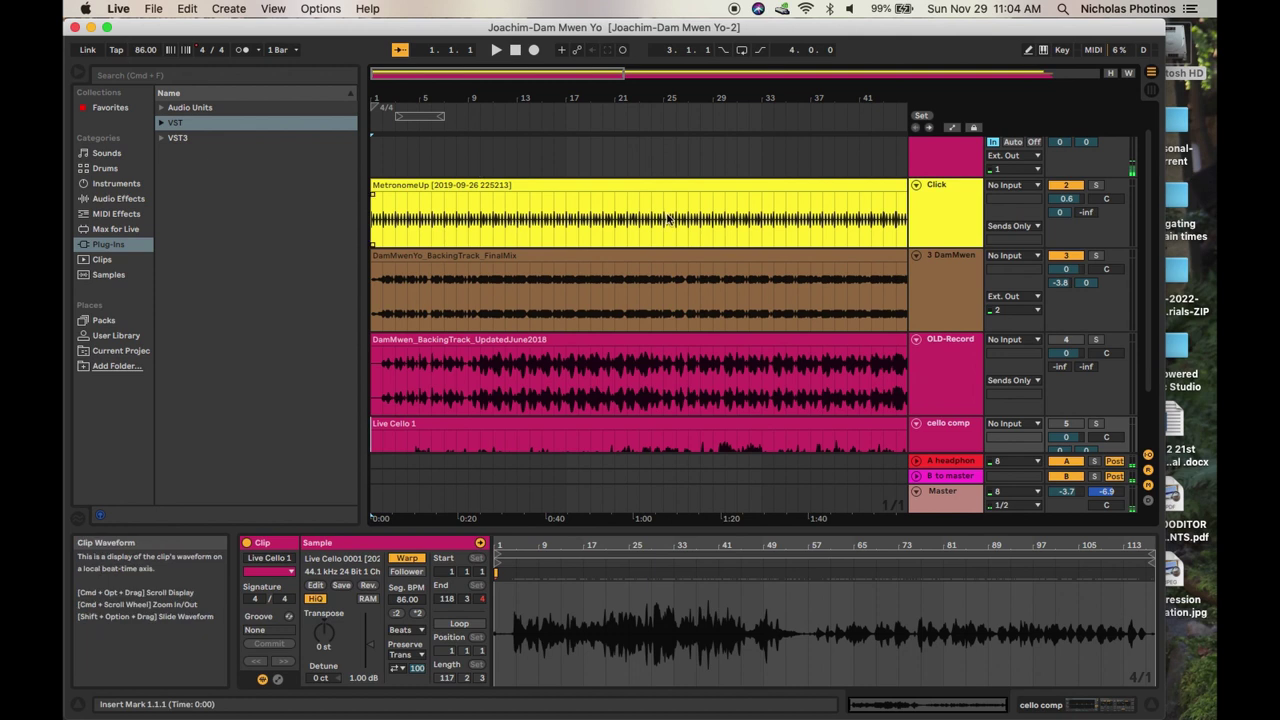
scroll(666, 218, "up", 1)
scroll(668, 218, "up", 2)
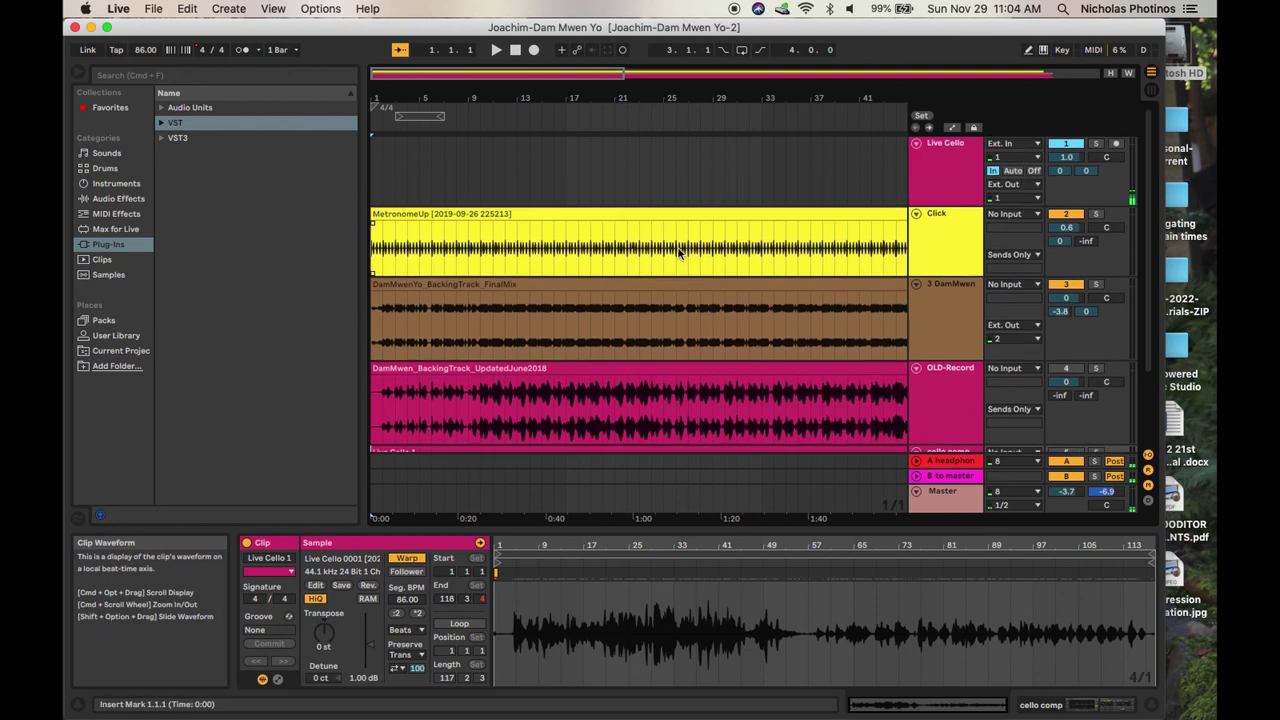
left_click(110, 154)
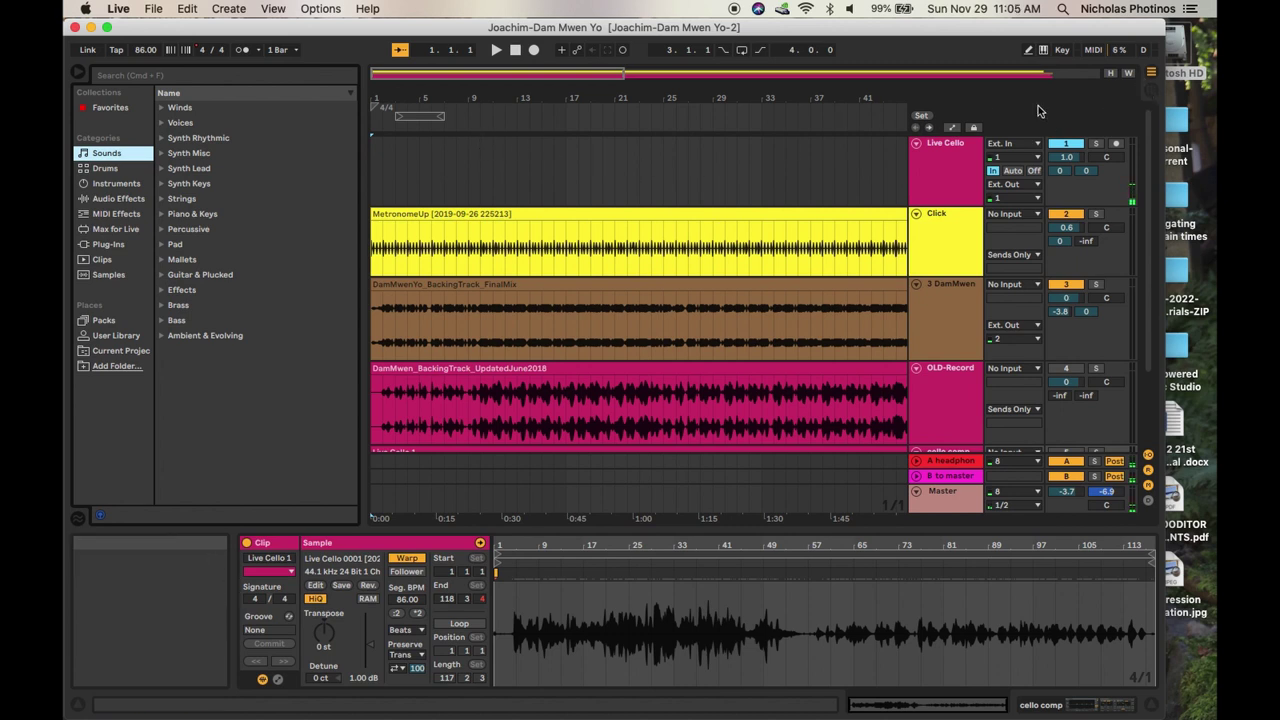
Look at the set in Session View, then return to Arrangement View and survey its tracks.
left_click(1150, 94)
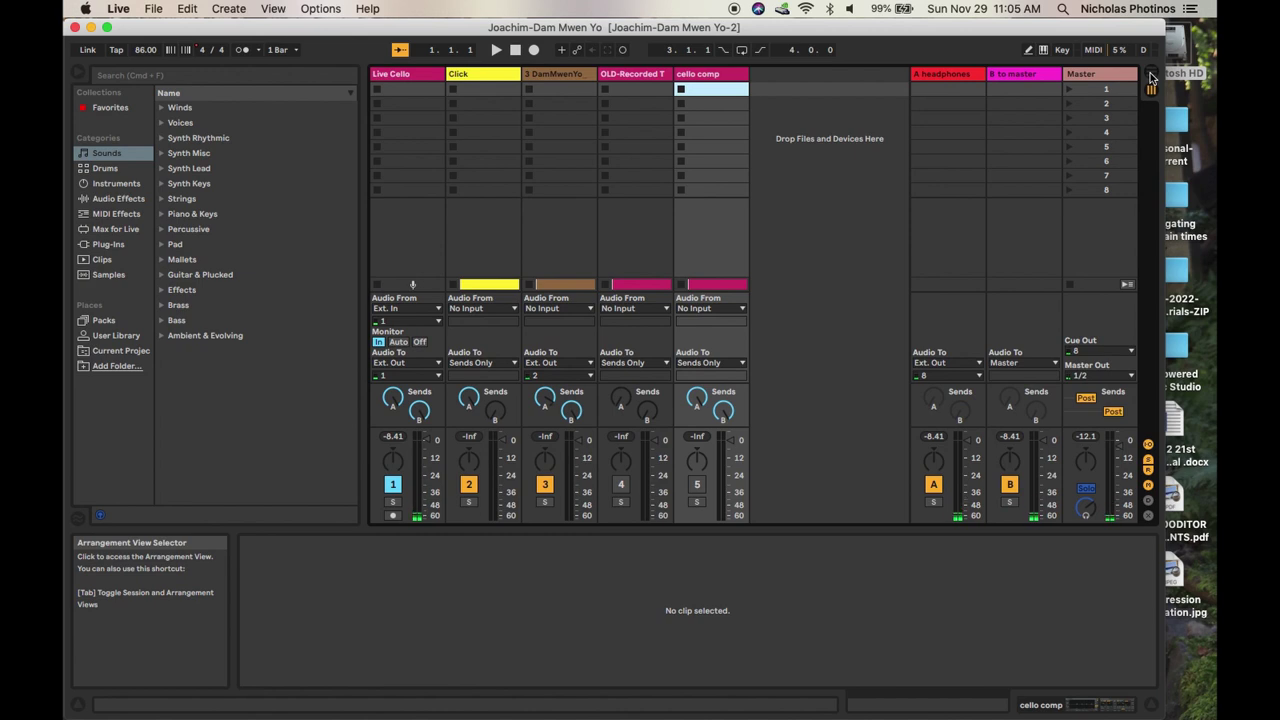
left_click(1150, 79)
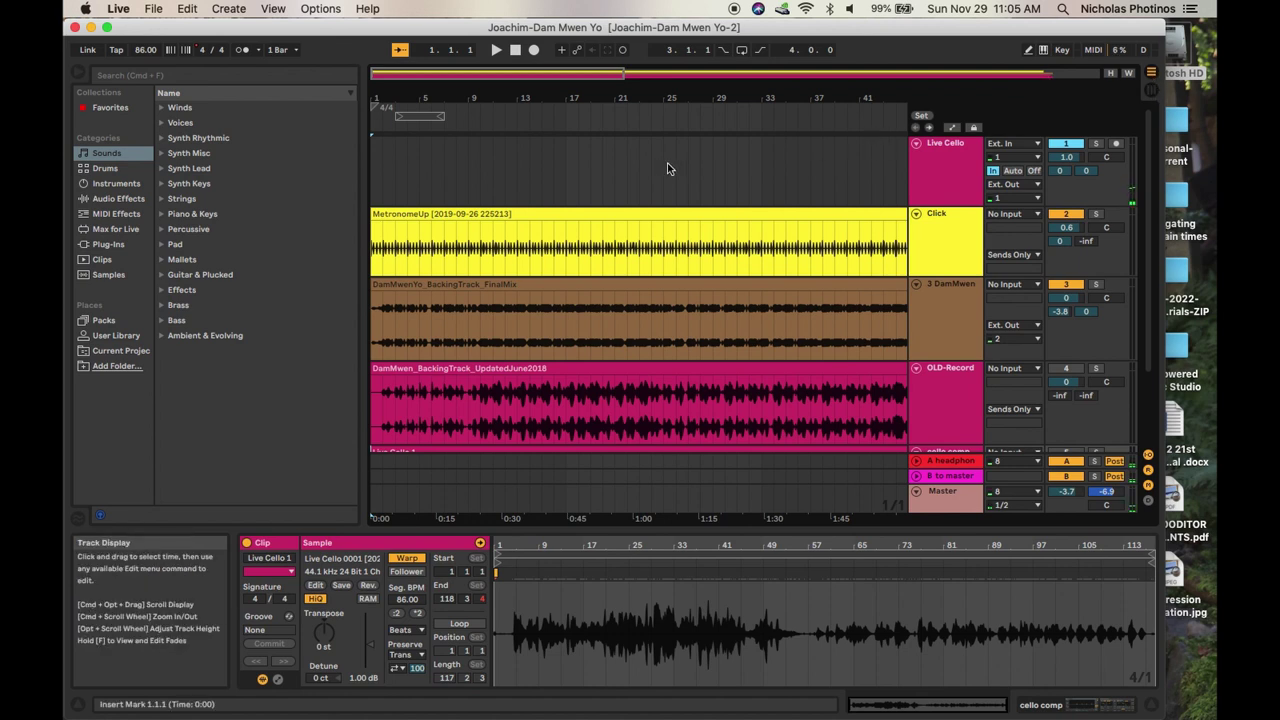
scroll(844, 243, "down", 5)
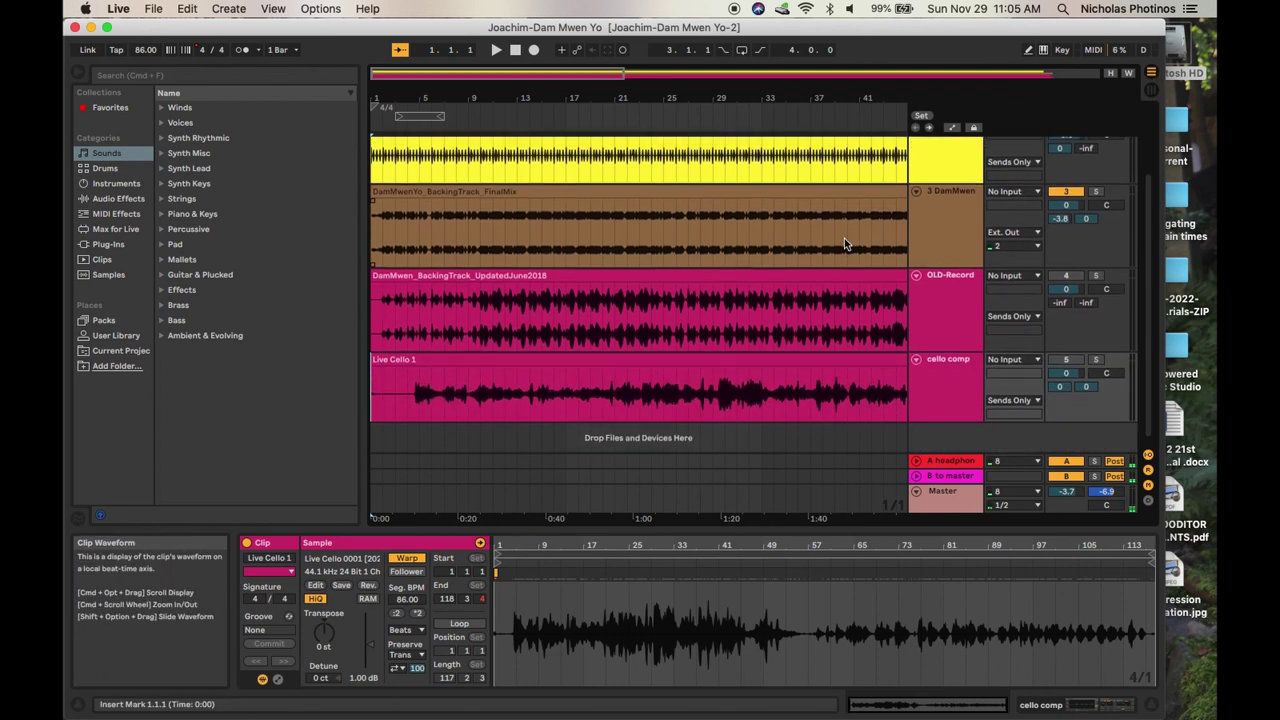
scroll(844, 240, "up", 5)
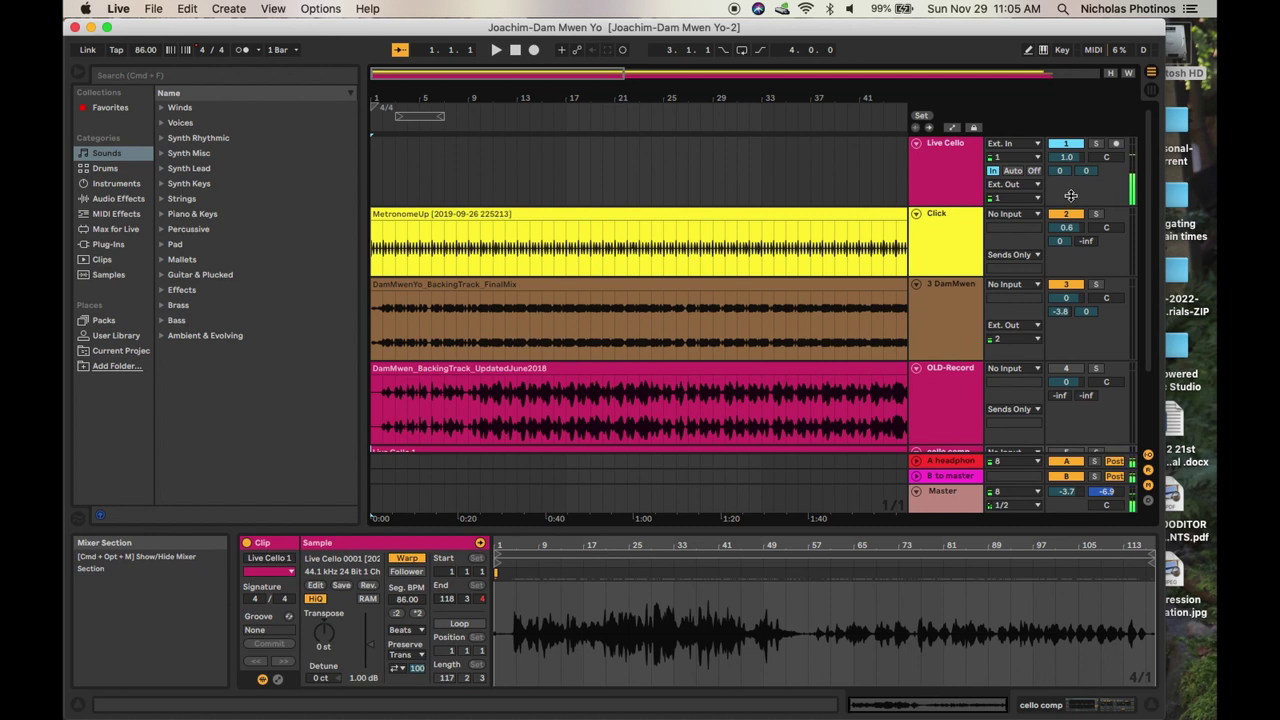
Check the input channel choices of the Live Cello track, keeping channel 1.
left_click(1008, 158)
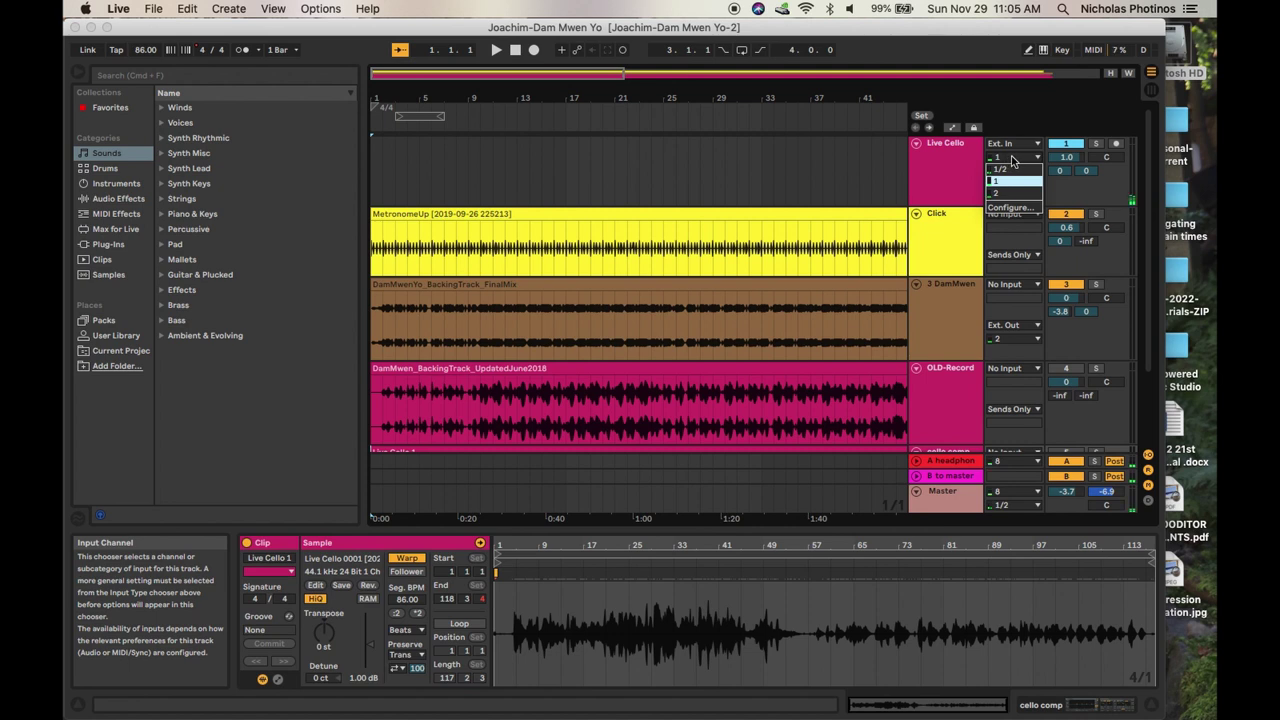
left_click(1012, 160)
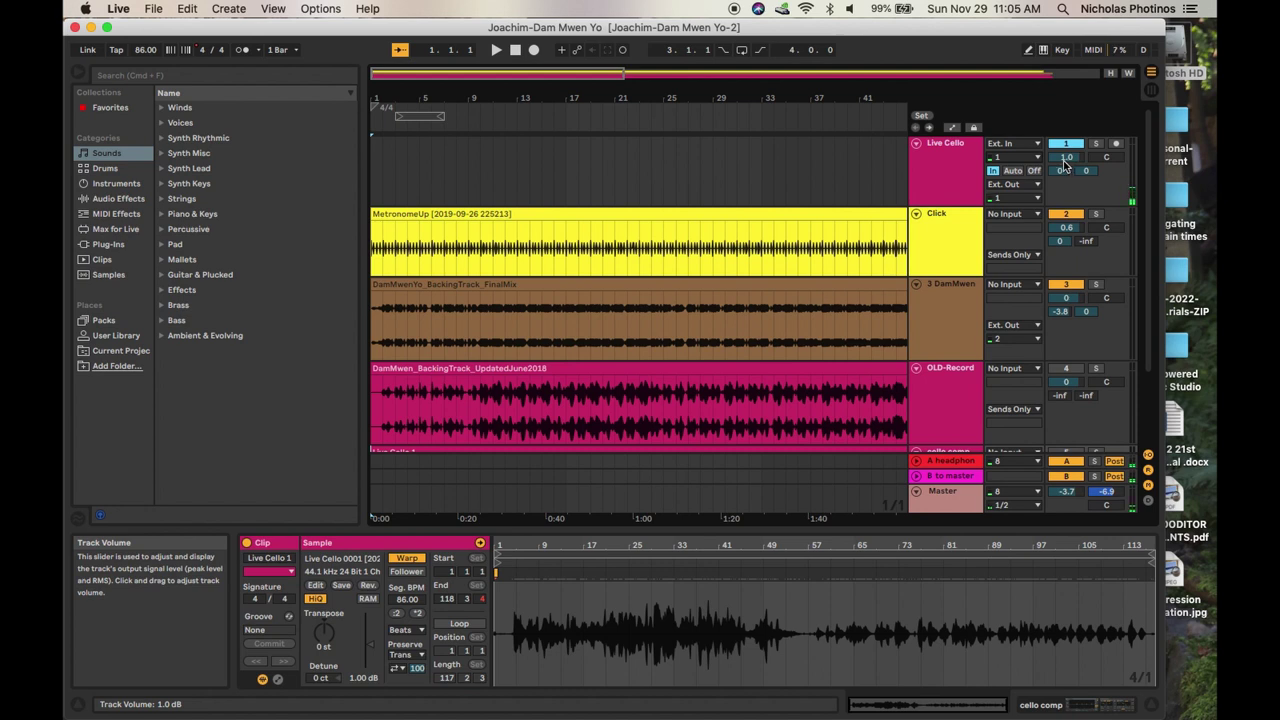
Set the Live Cello track's monitoring to Off and back to In, and deactivate and reactivate the track.
left_click(1034, 171)
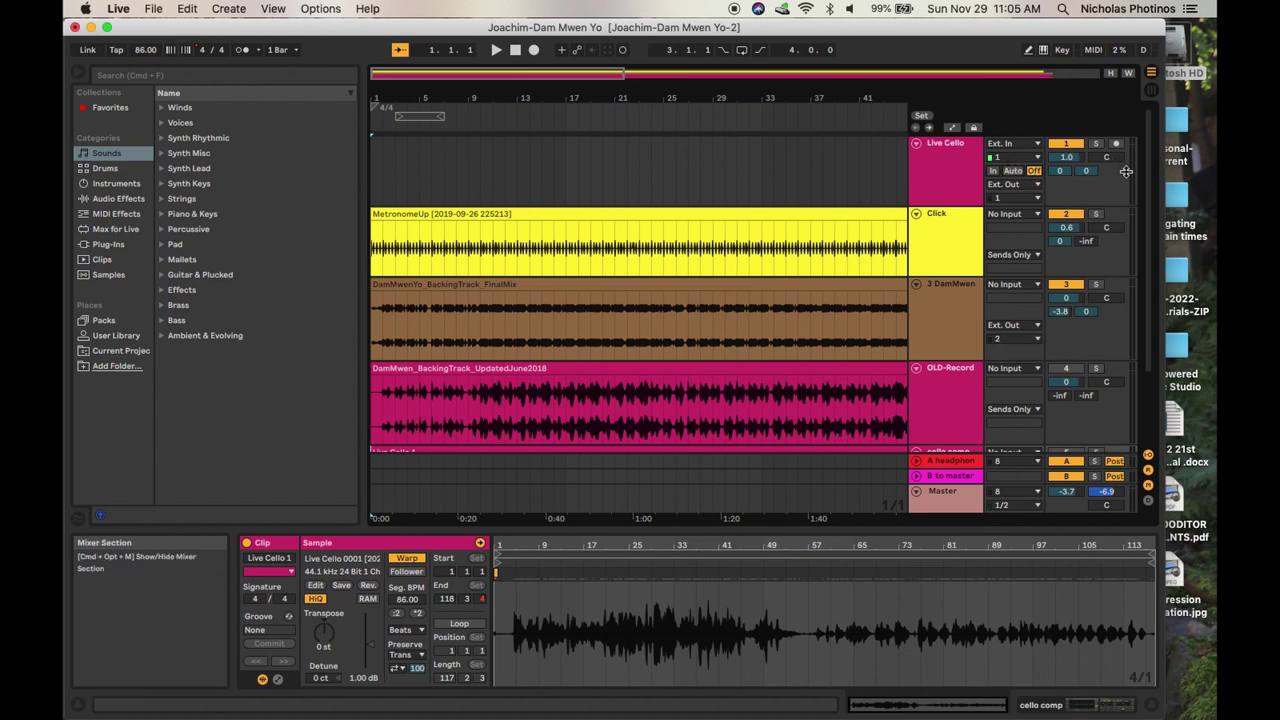
left_click(993, 171)
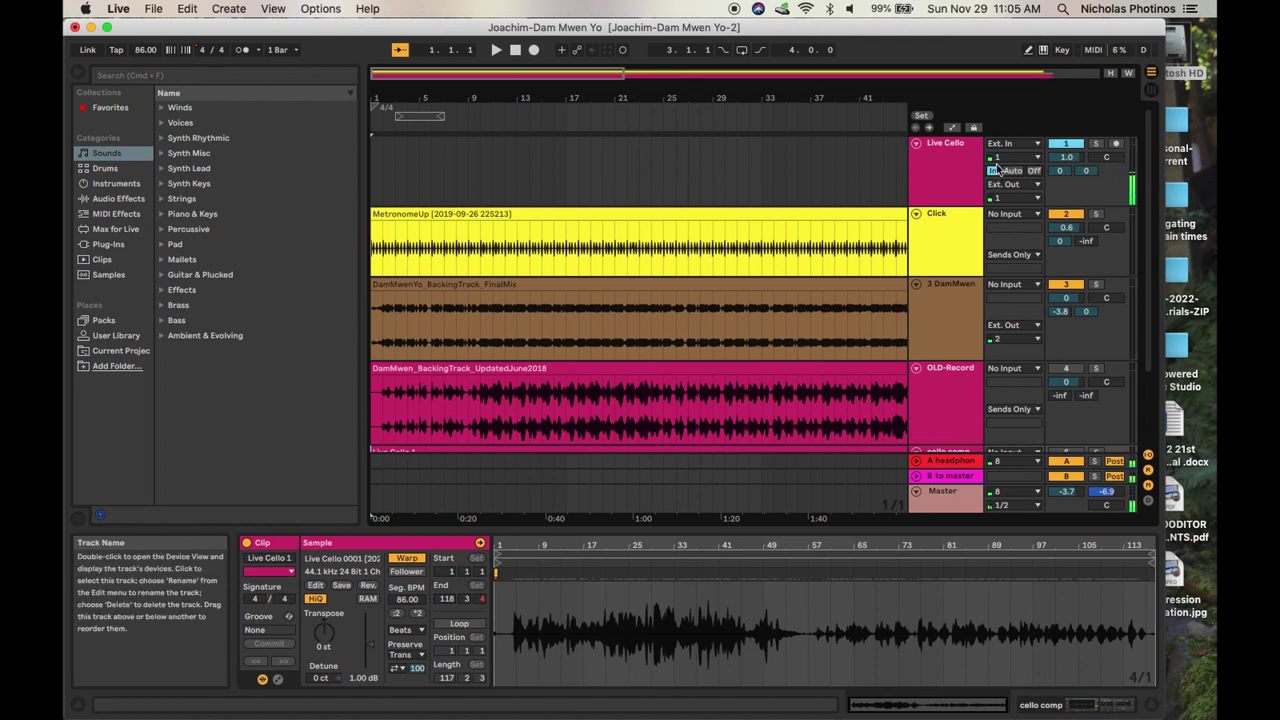
left_click(1073, 146)
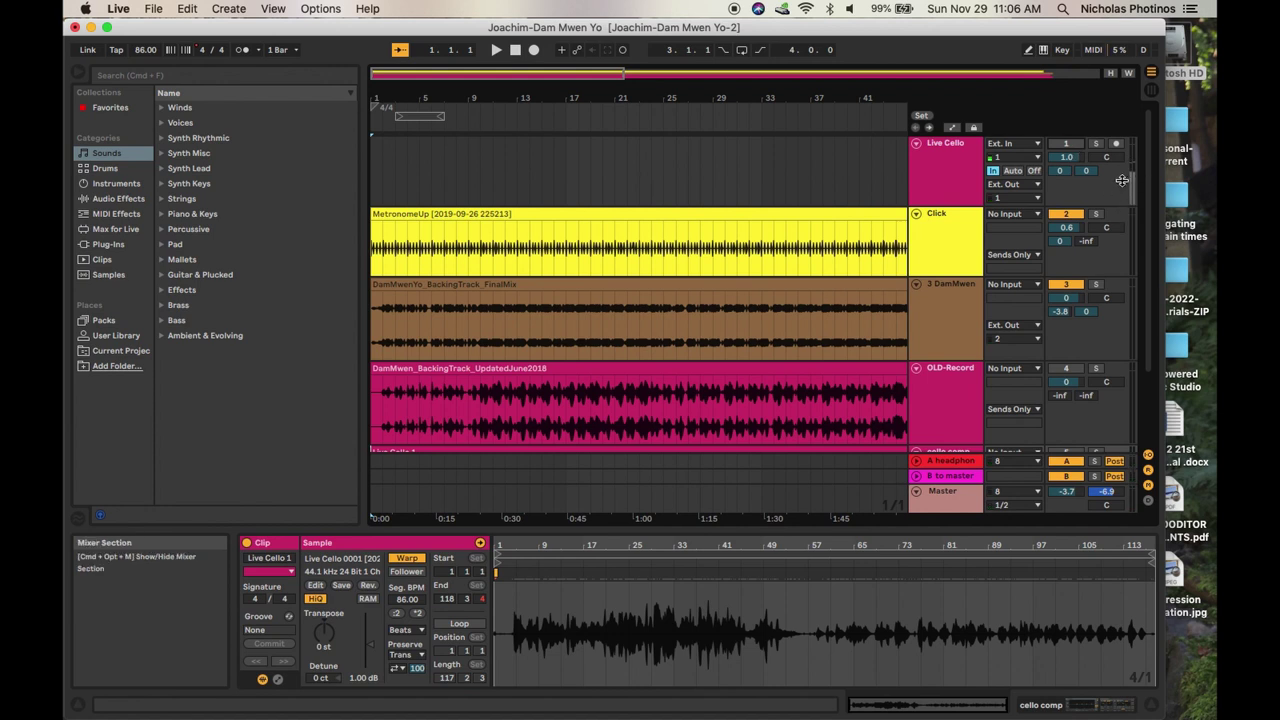
left_click(1066, 144)
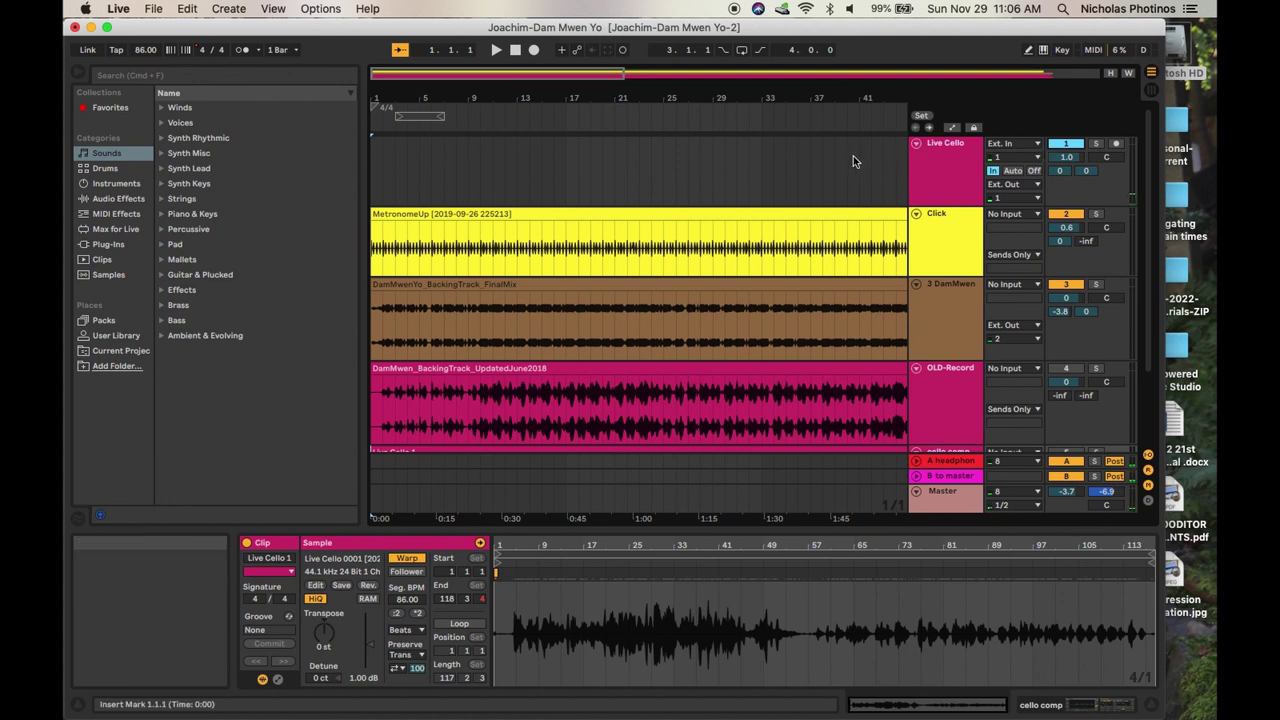
Examine the MetronomeUp clip on the Click track from the start of the arrangement to its end and return to the beginning.
scroll(838, 167, "down", 1)
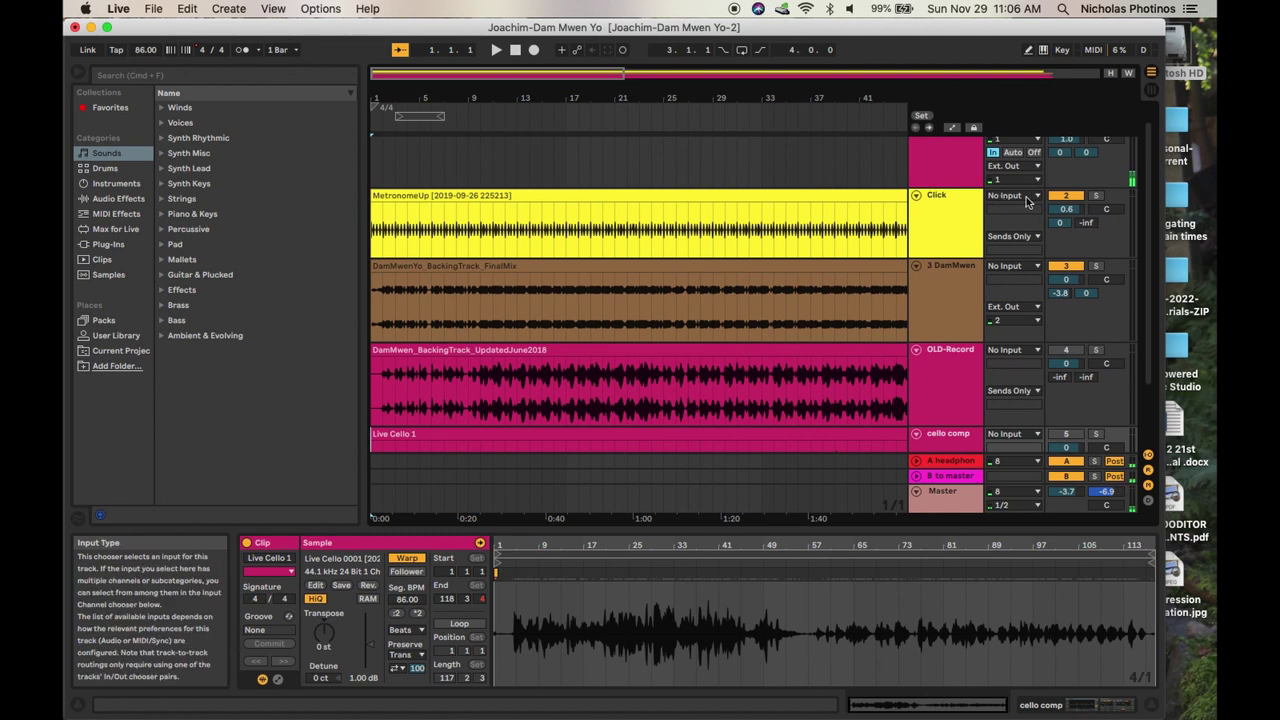
scroll(883, 217, "up", 1)
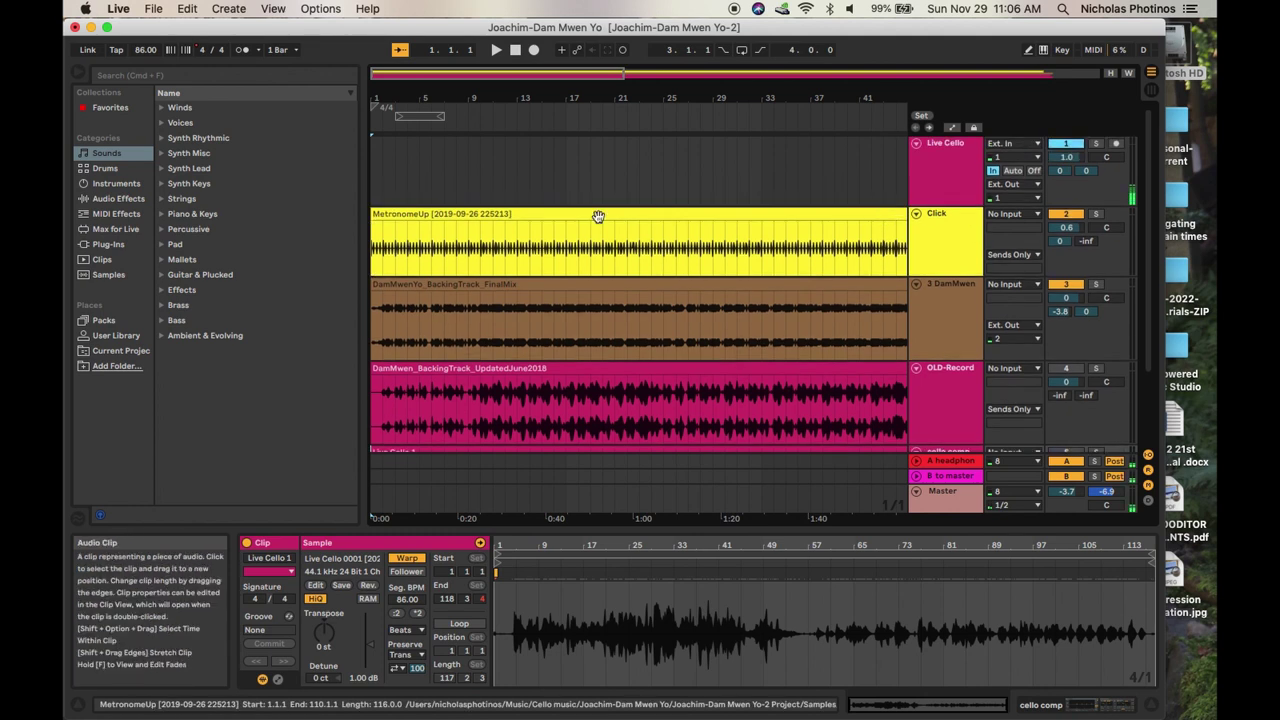
left_click(428, 248)
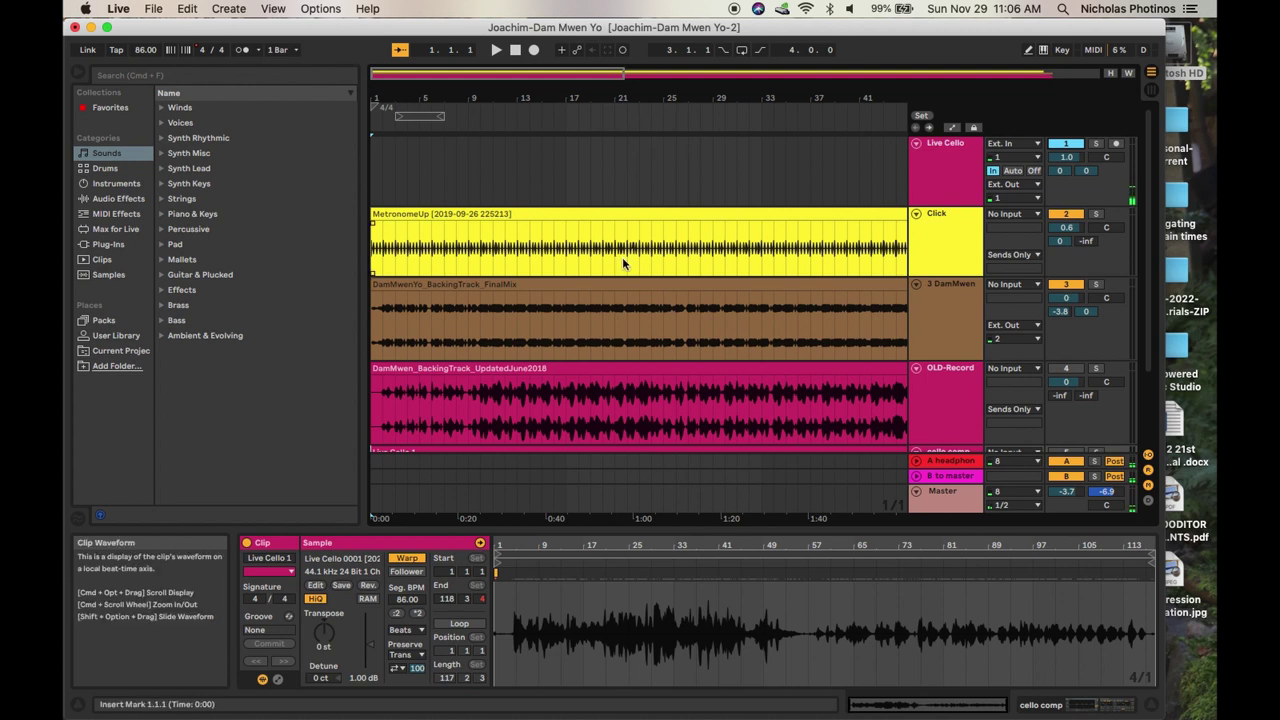
scroll(717, 240, "right", 10)
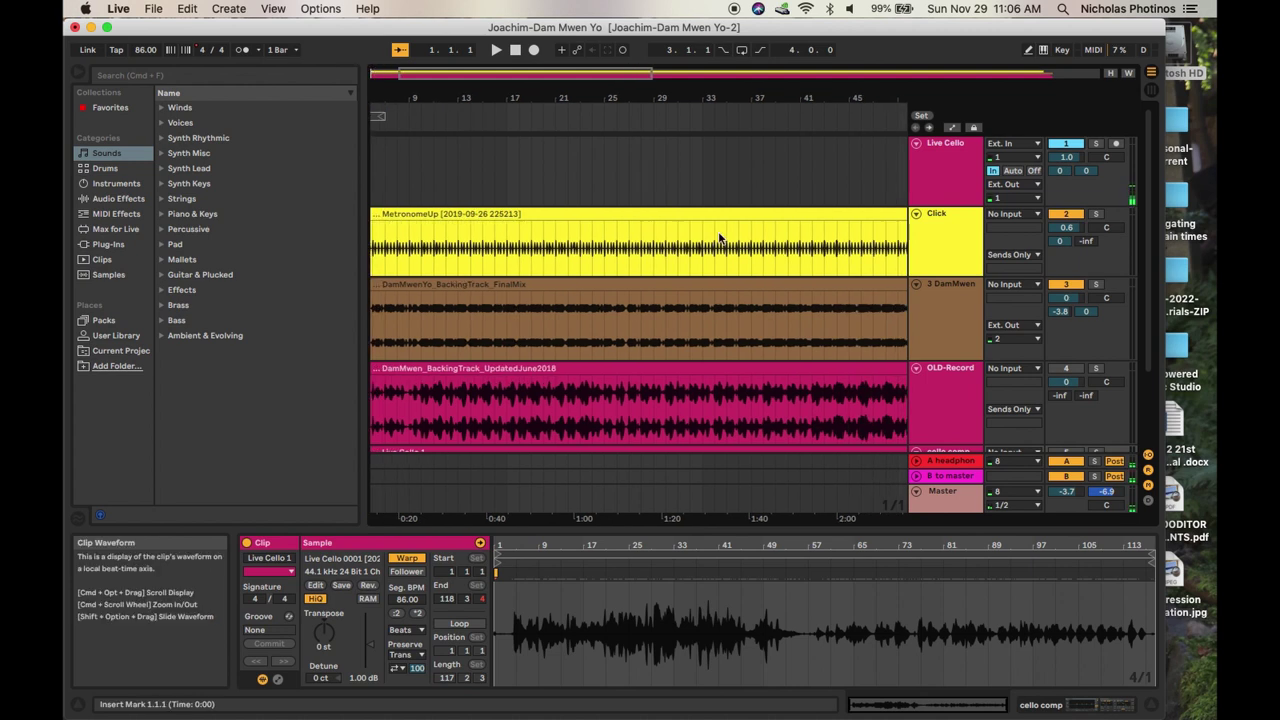
scroll(717, 240, "right", 4)
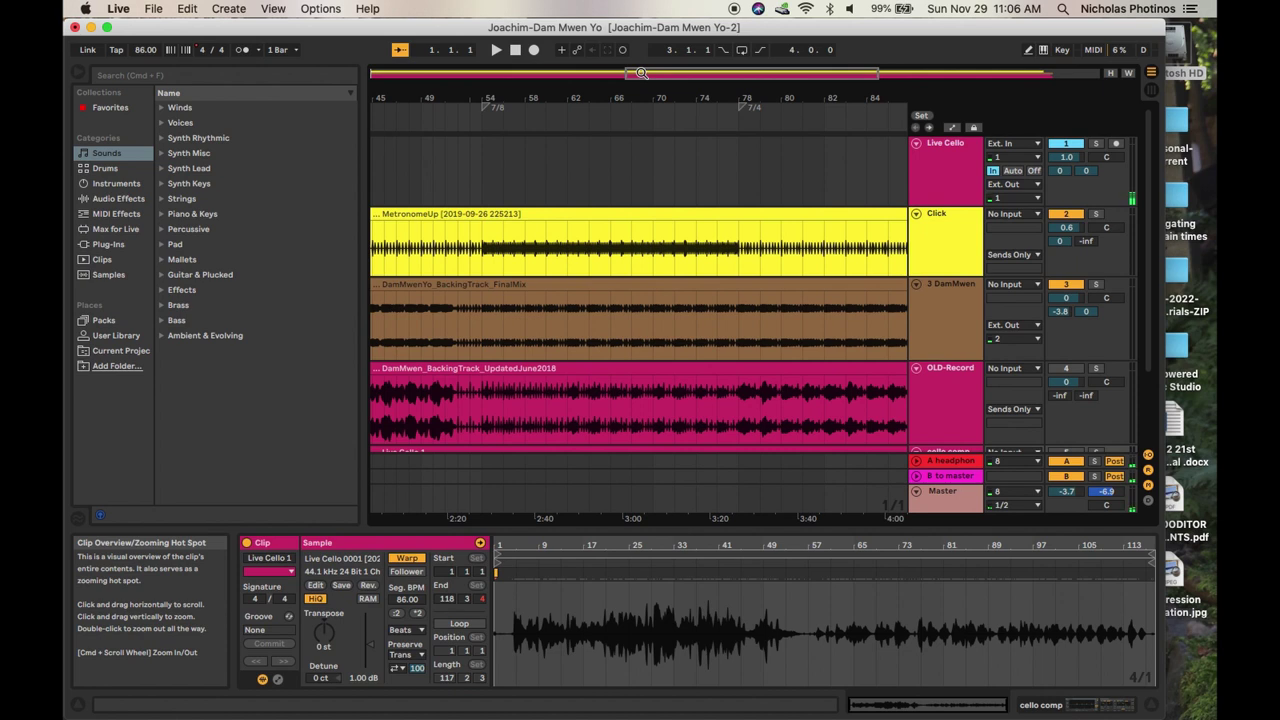
scroll(598, 212, "right", 10)
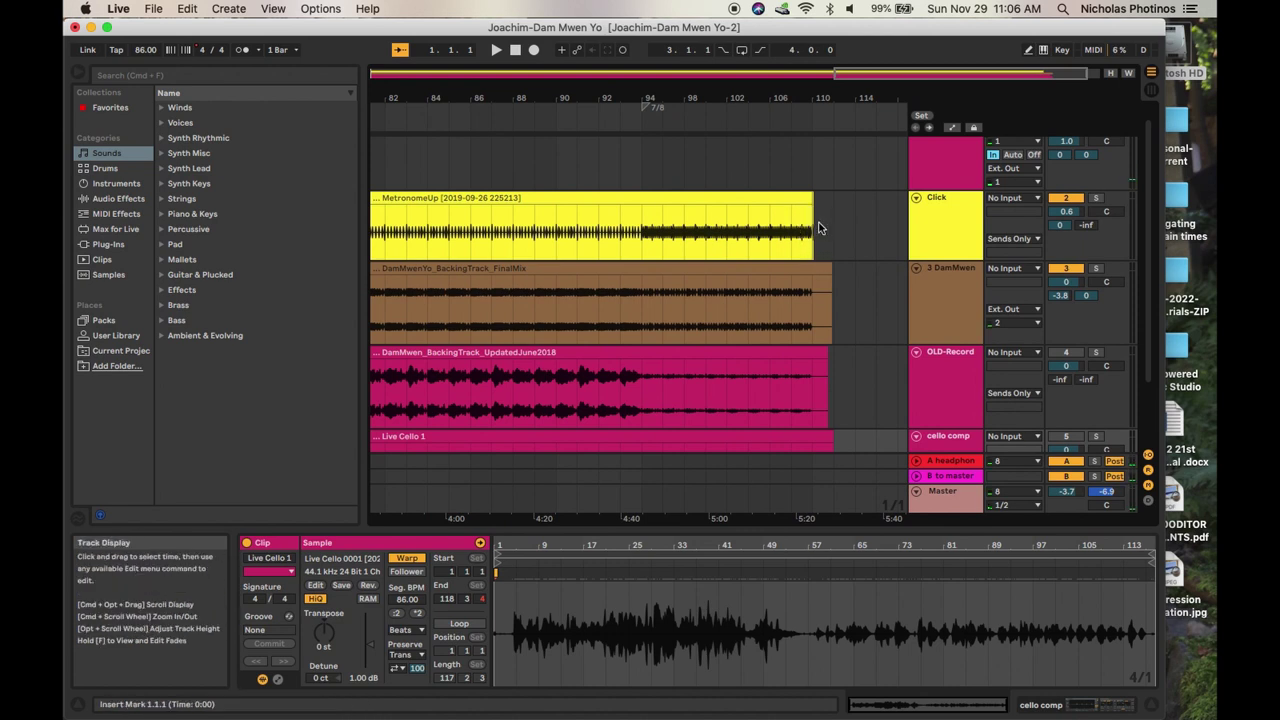
scroll(802, 175, "left", 5)
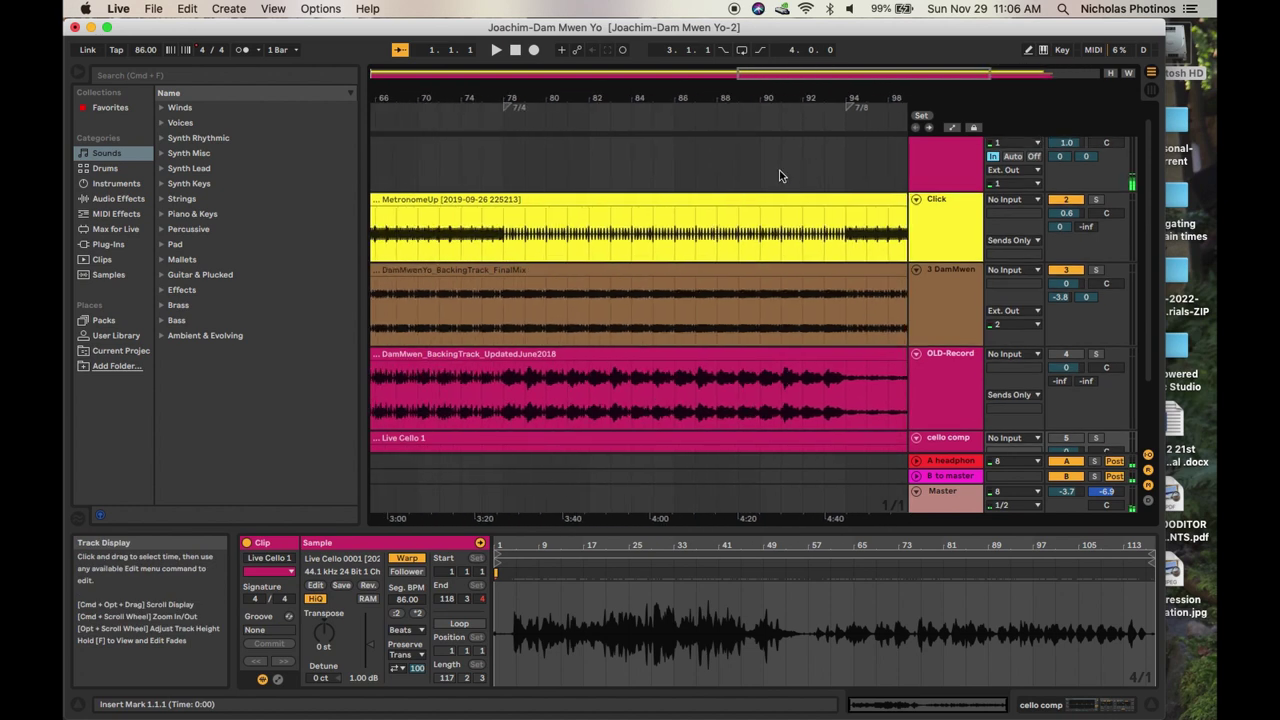
scroll(780, 176, "left", 10)
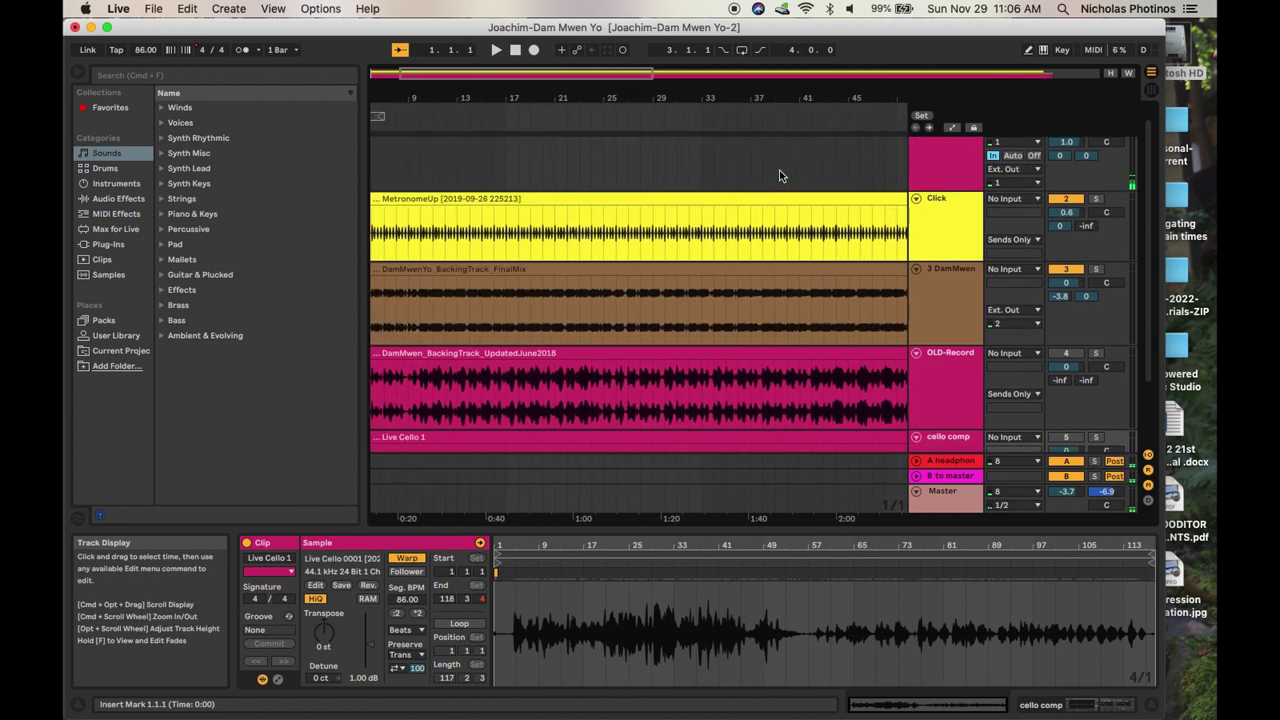
scroll(779, 172, "left", 3)
scroll(779, 172, "up", 1)
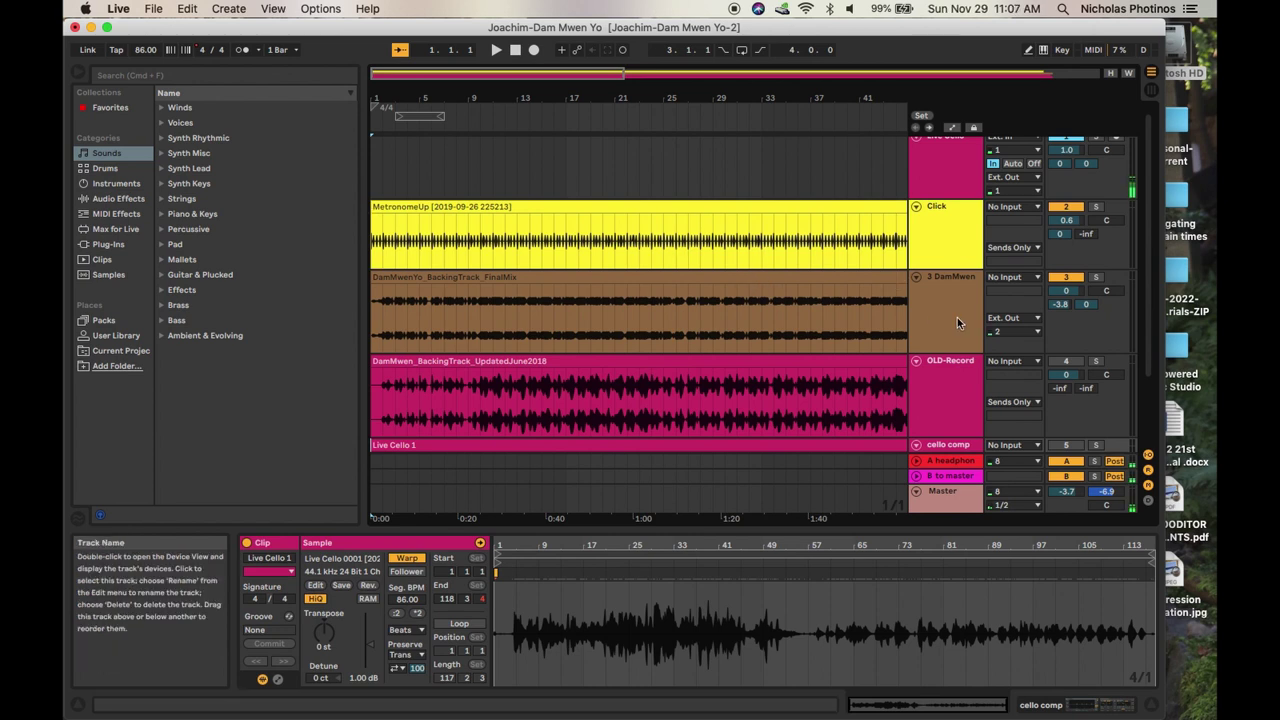
Show the DamMwenYo_BackingTrack_FinalMix clip's properties, then select the MetronomeUp clip and examine its individual clicks from bar 1.
left_click(745, 276)
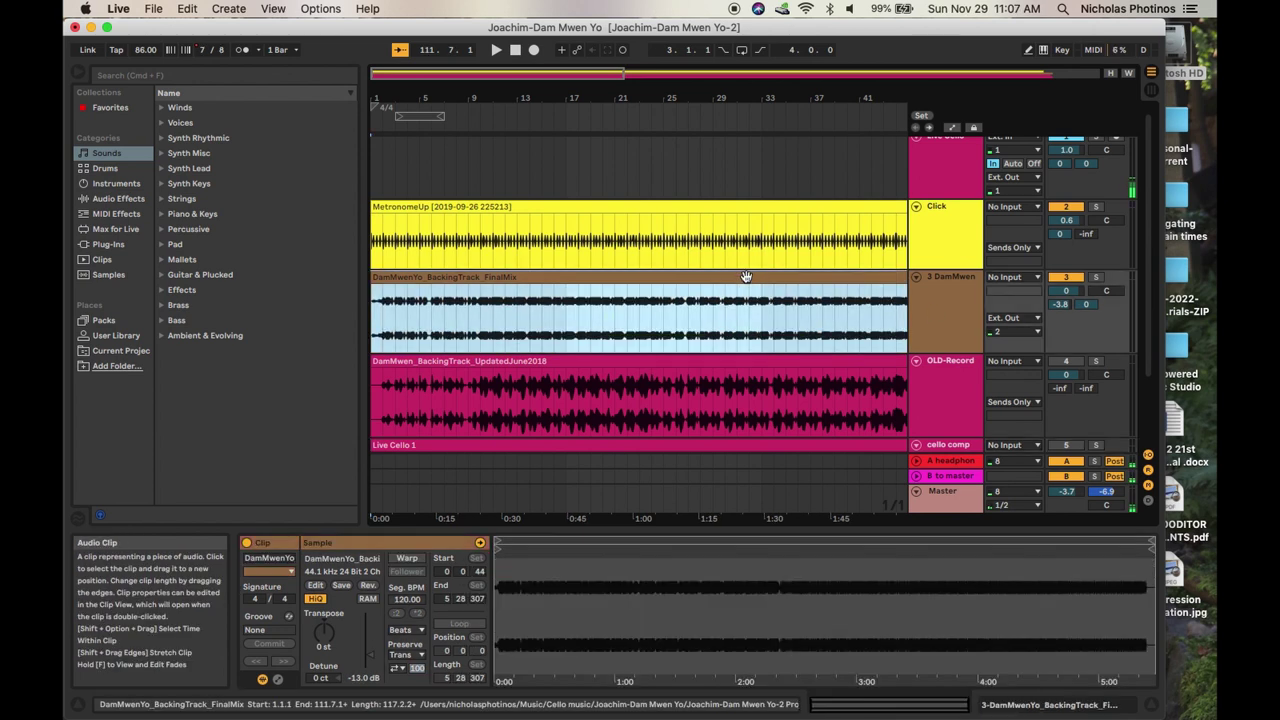
left_click(541, 206)
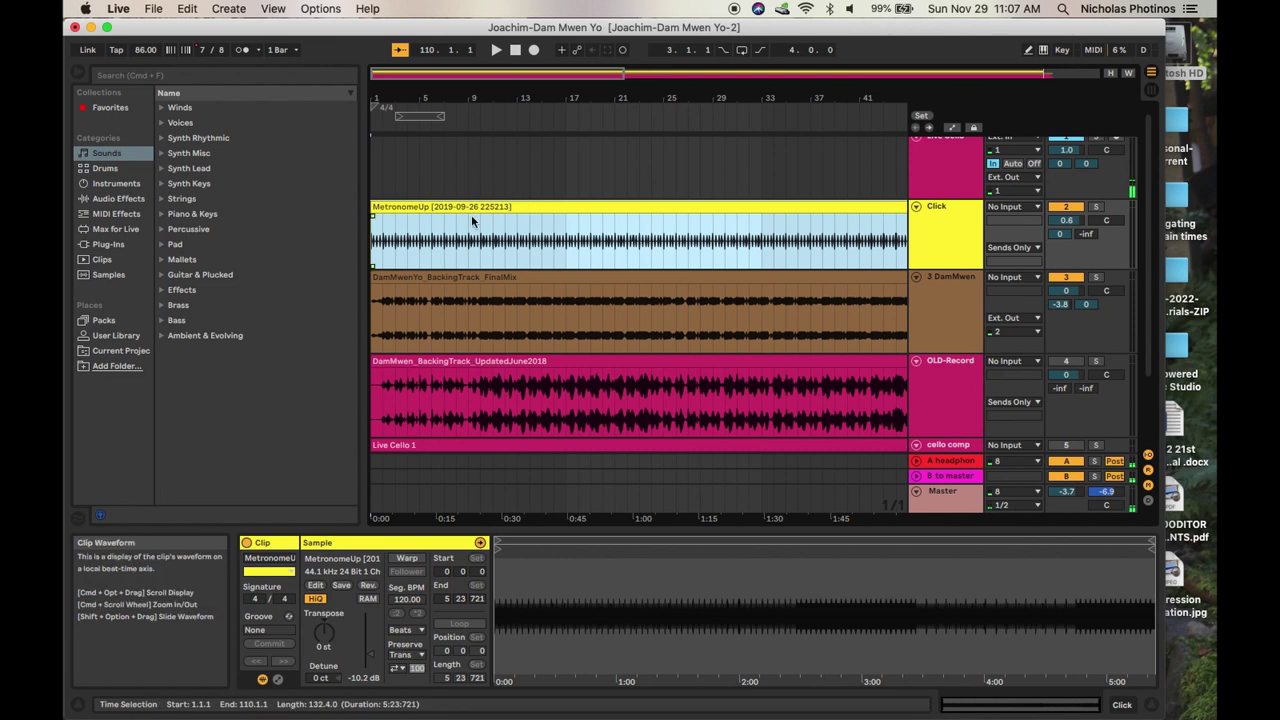
left_click_drag(500, 81, 480, 160)
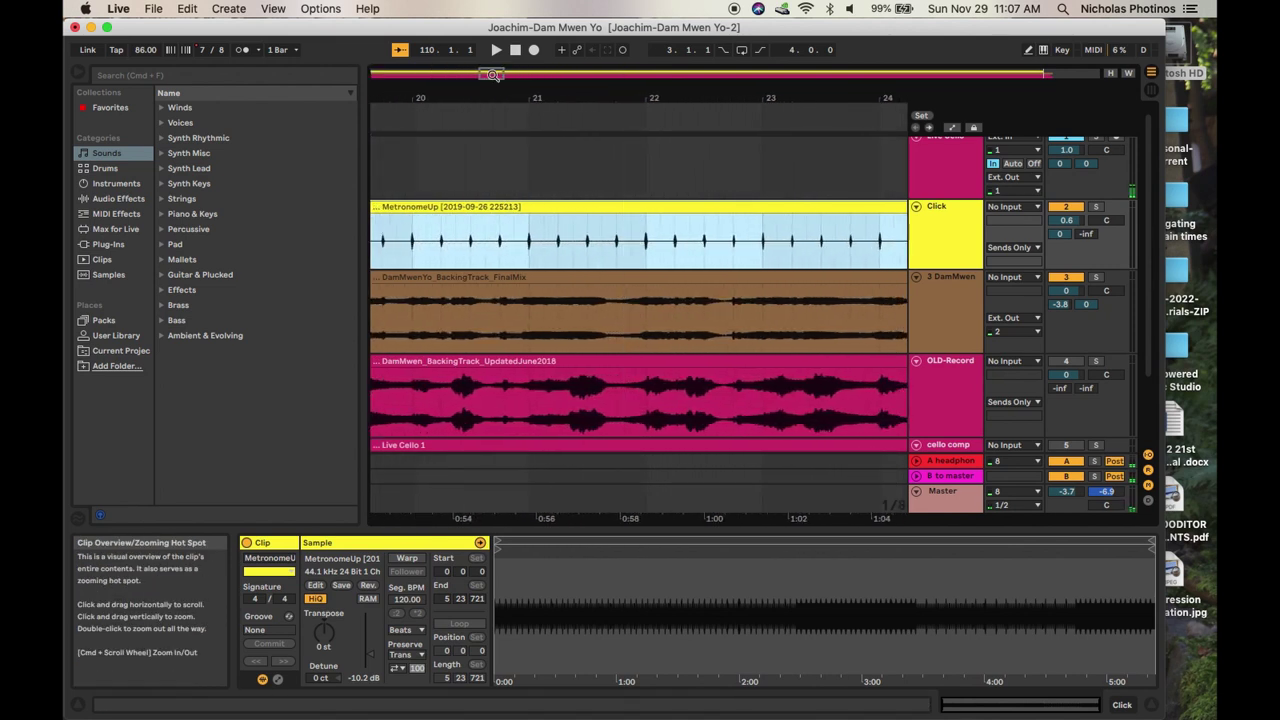
left_click(714, 206)
key("Home")
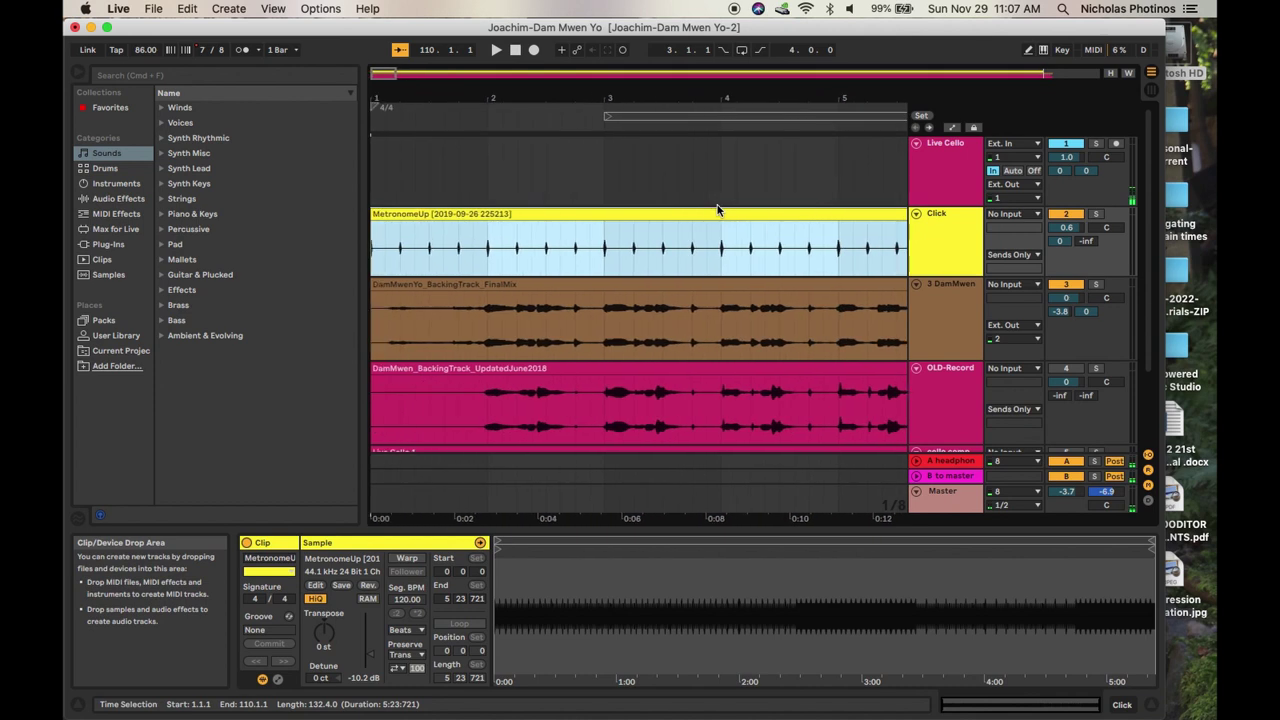
Check the options of the time signature marker at bar 1 and examine how the click follows the meter changes through bar 78.
right_click(375, 112)
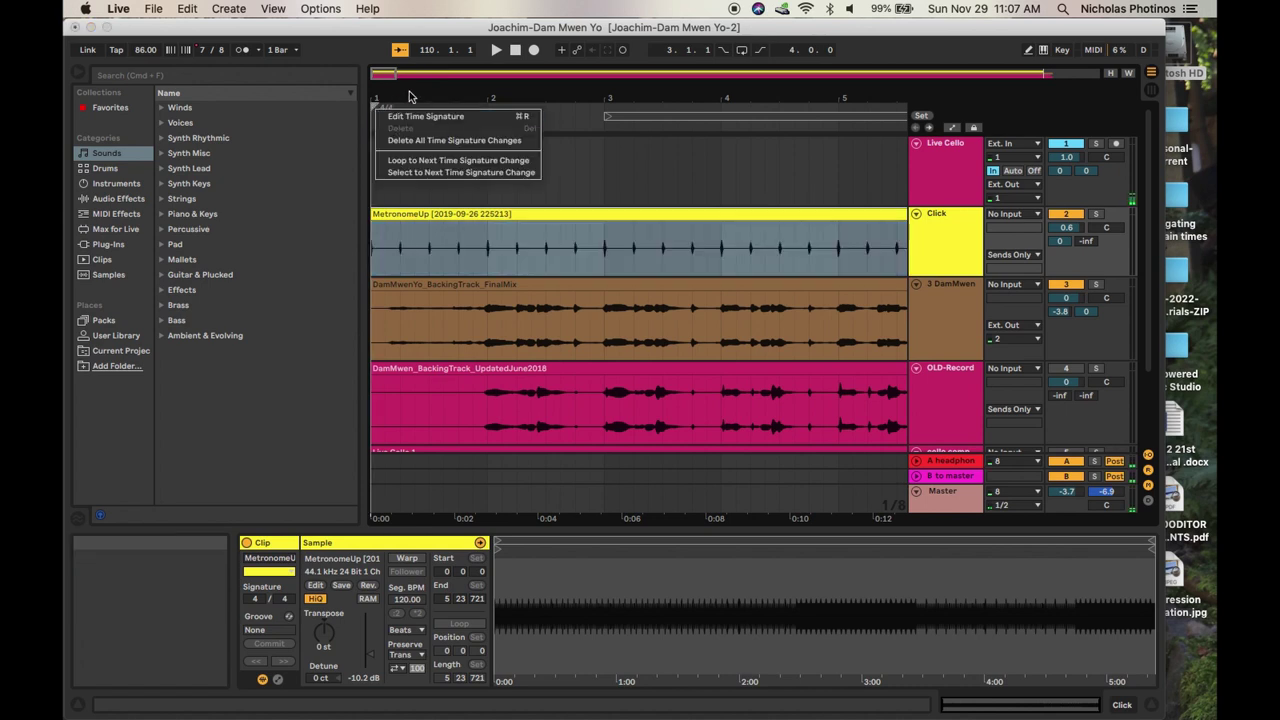
key("Escape")
key("super+a")
scroll(523, 140, "right", 10)
scroll(672, 197, "right", 20)
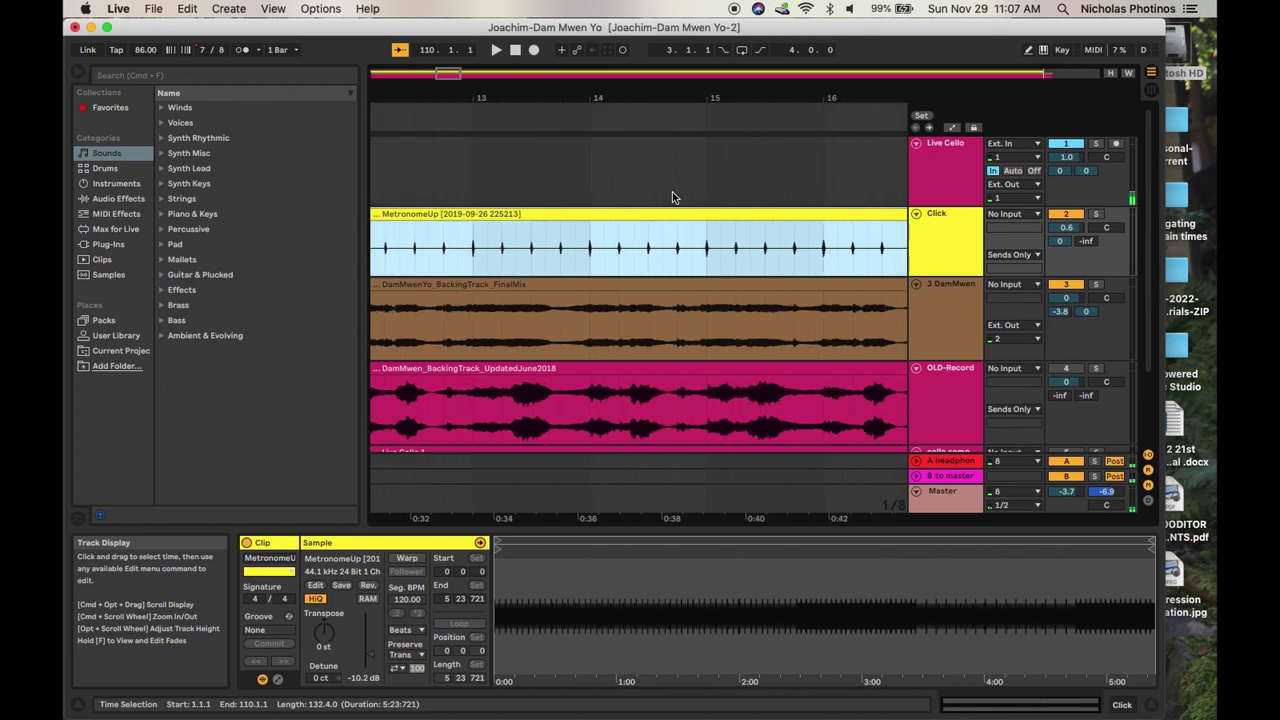
scroll(672, 193, "right", 20)
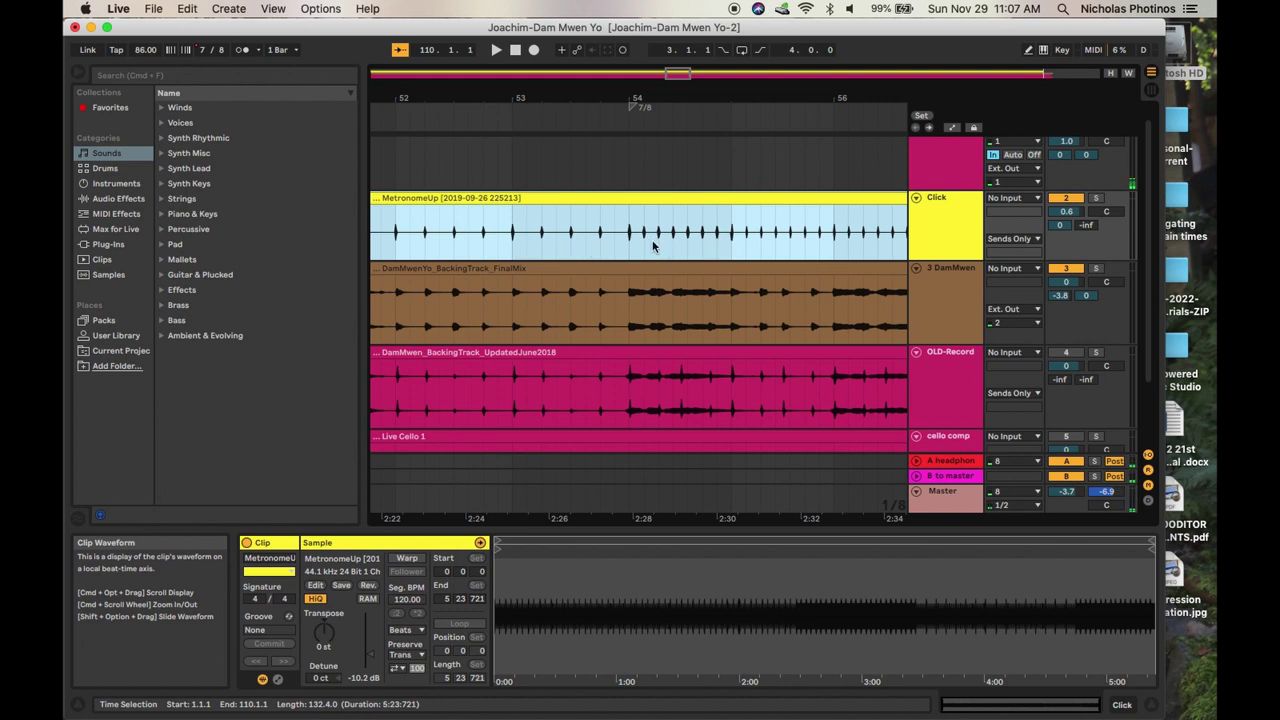
scroll(689, 215, "right", 15)
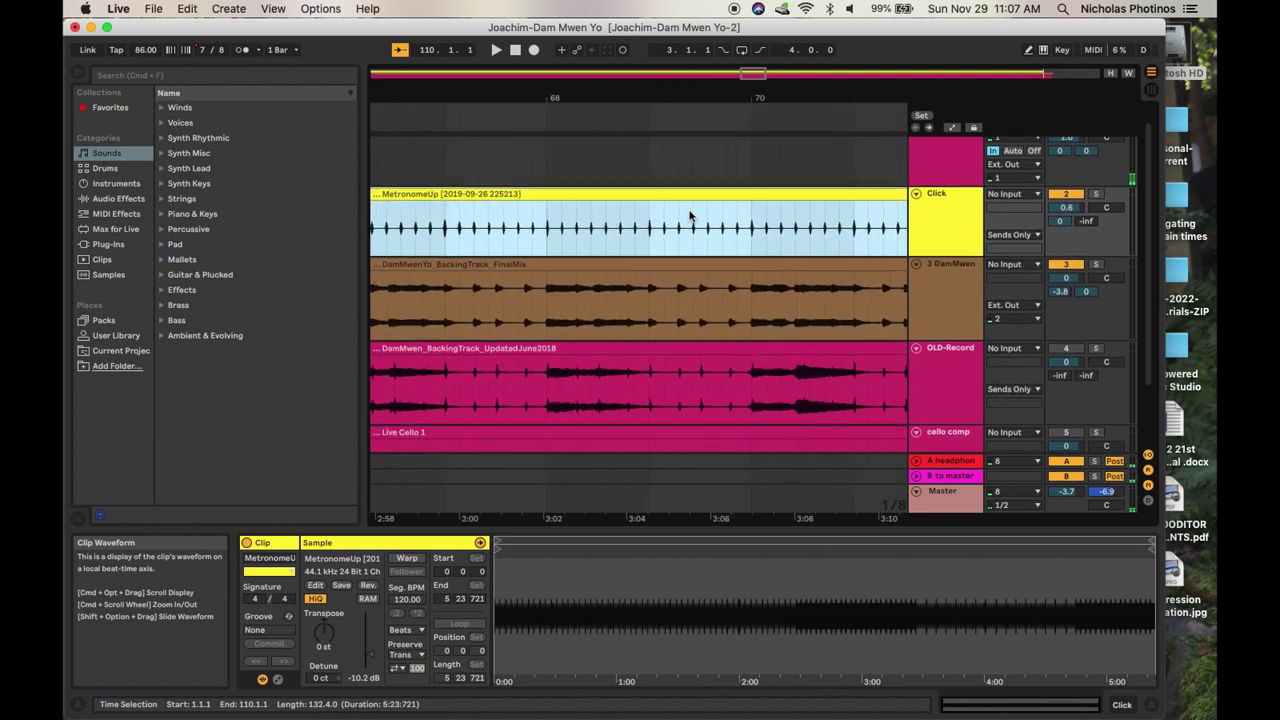
scroll(689, 215, "left", 10)
scroll(689, 213, "up", 2)
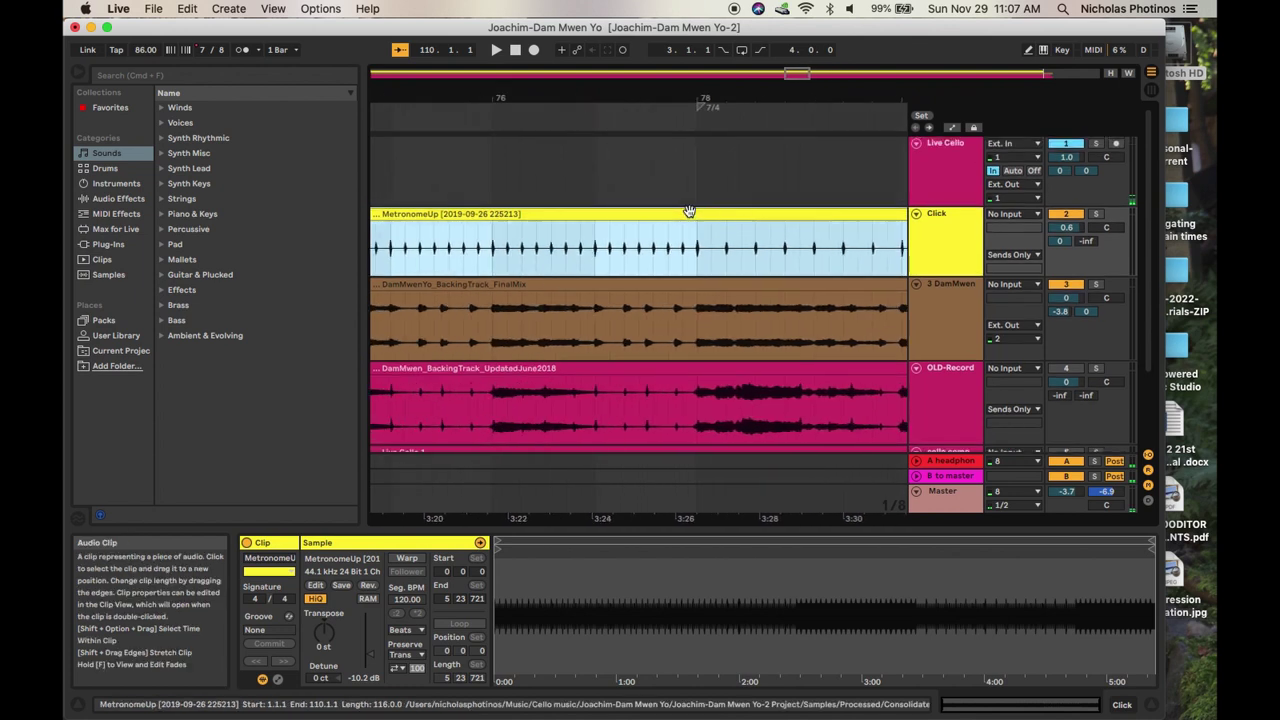
scroll(689, 212, "right", 4)
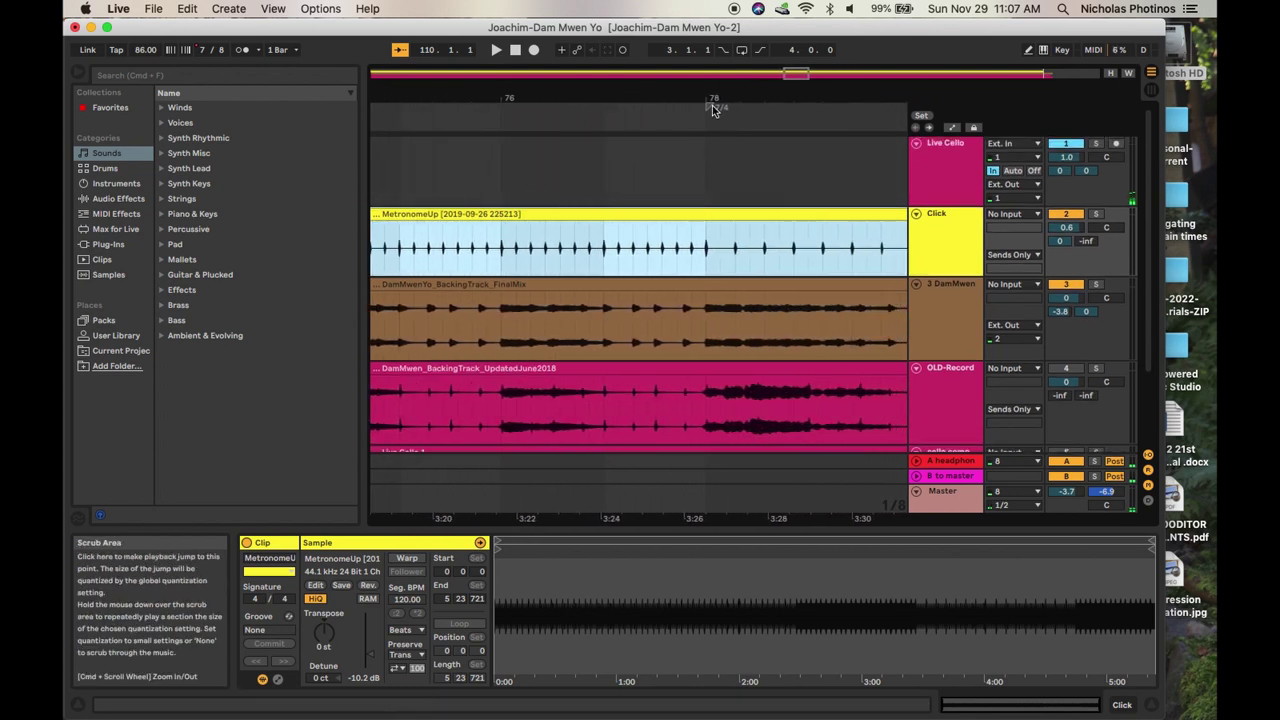
Examine the Click, DamMwenYo backing, OLD-Recorded and cello comp tracks from bar 1 across the first 36 or so bars.
scroll(686, 209, "left", 20)
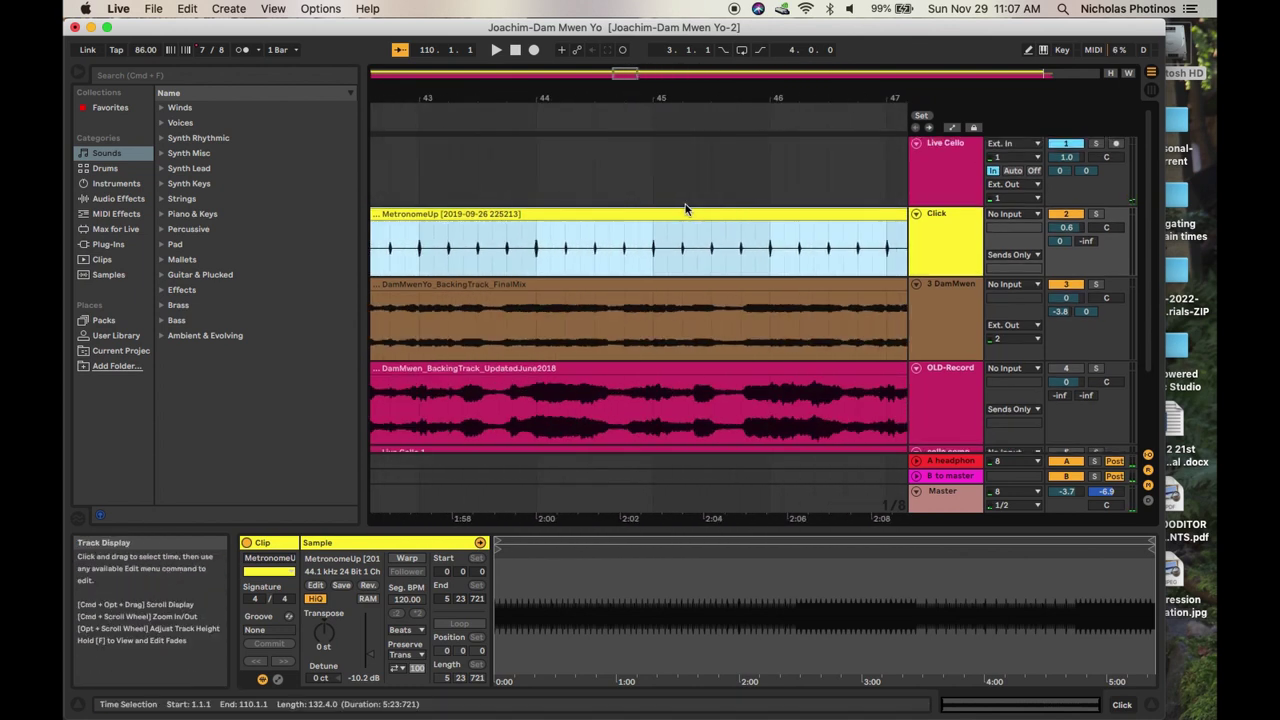
scroll(414, 225, "left", 5)
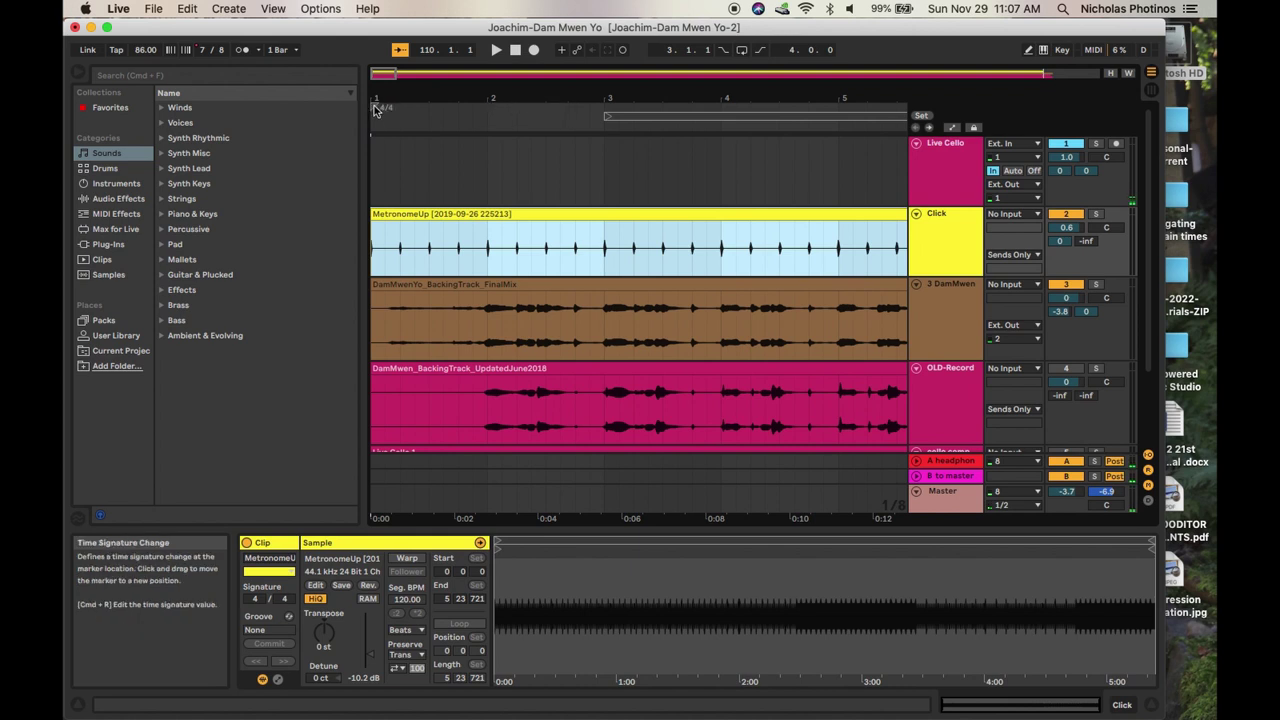
scroll(643, 189, "down", 2)
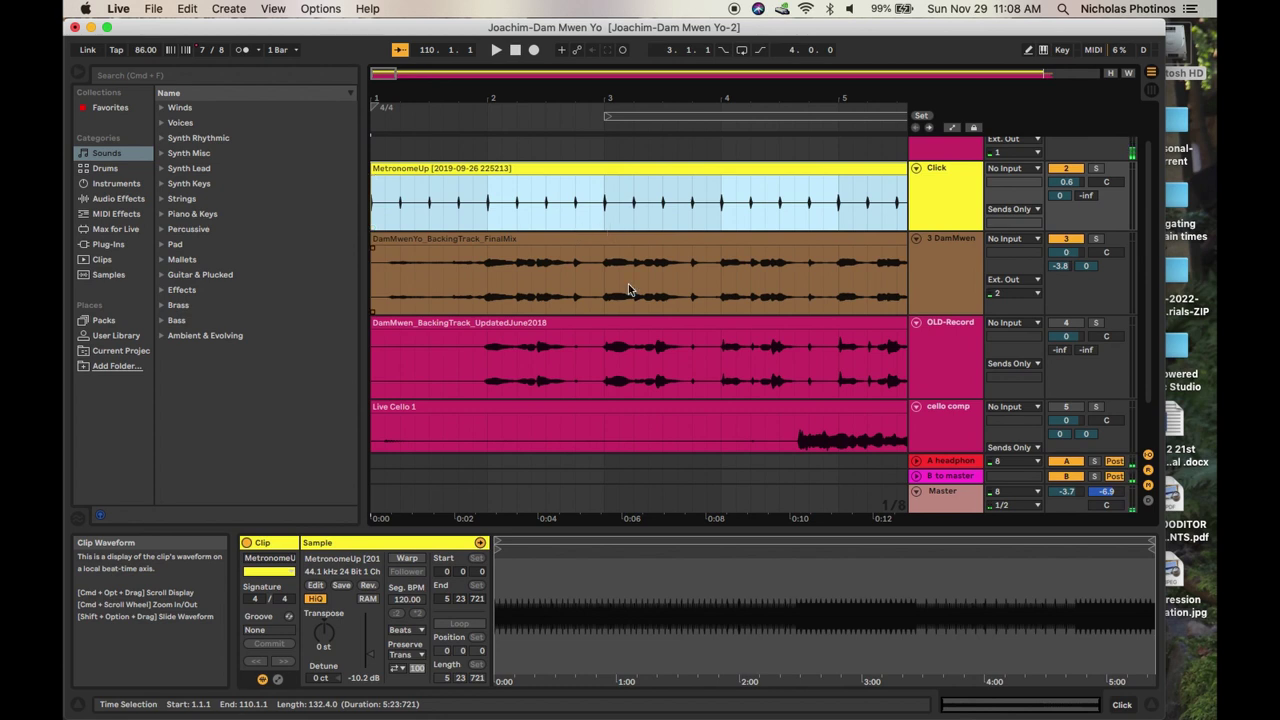
scroll(615, 252, "down", 1)
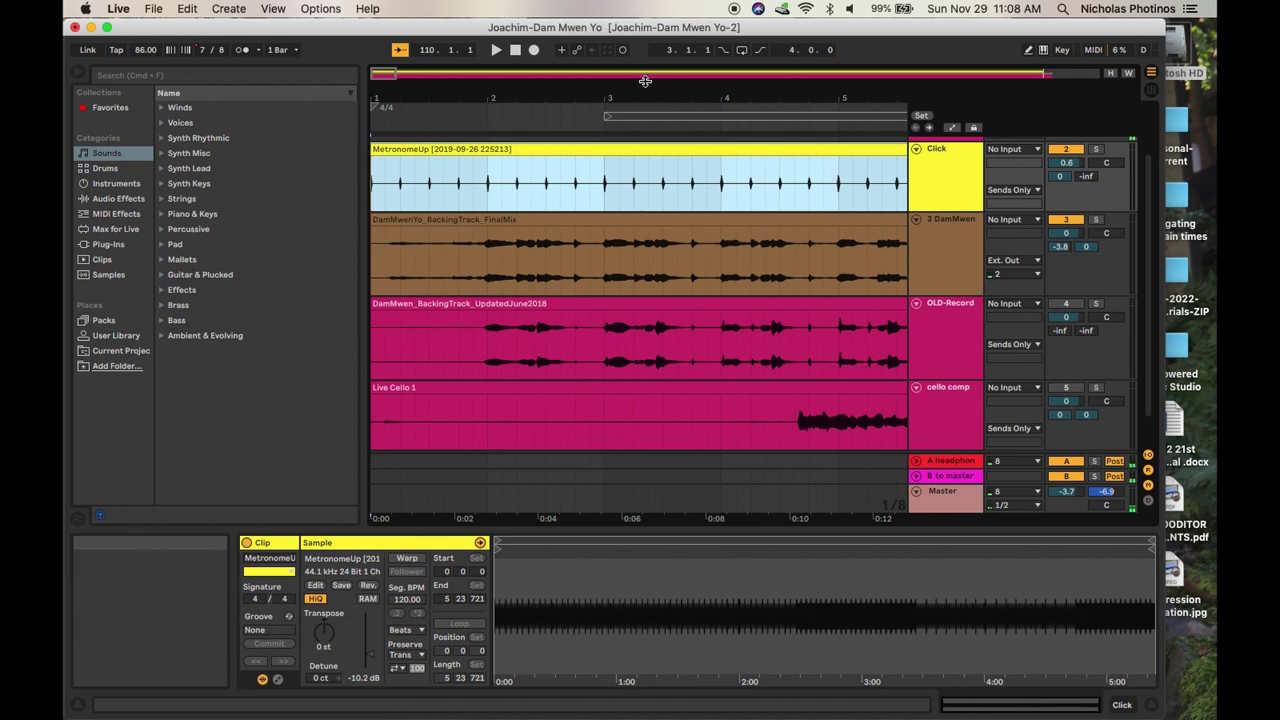
left_click_drag(477, 82, 485, 660)
scroll(683, 235, "up", 1)
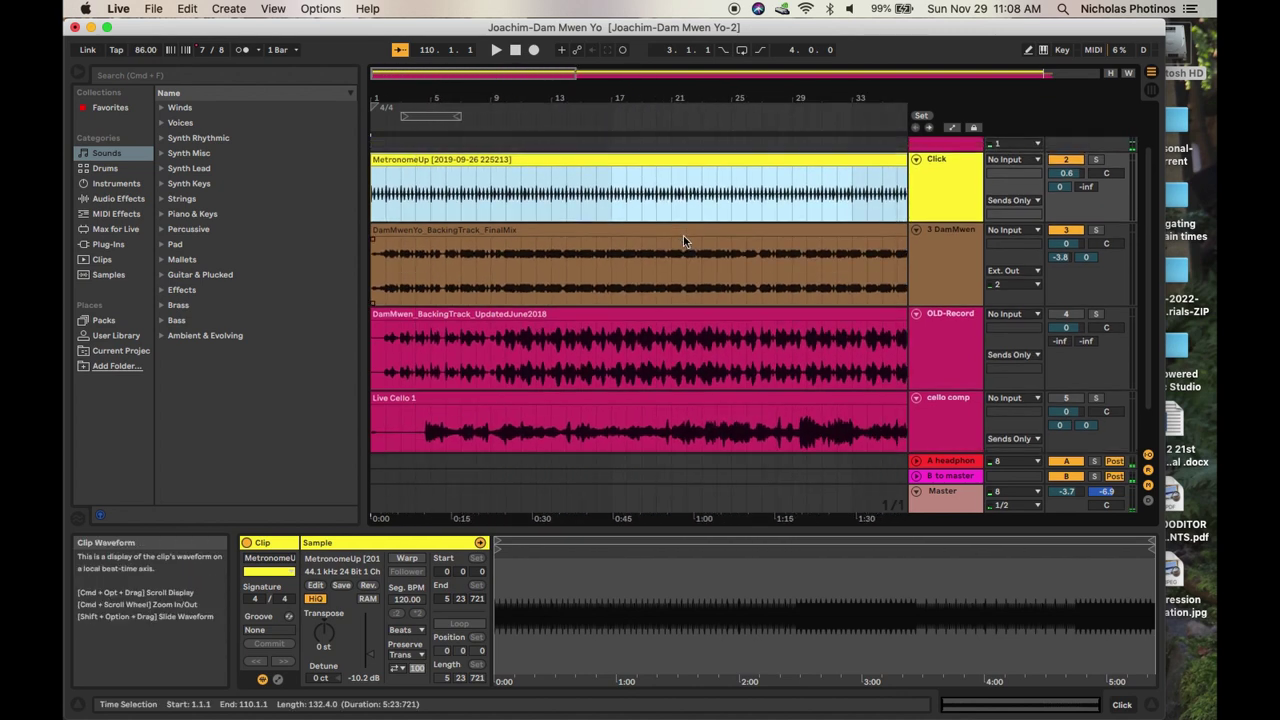
scroll(620, 239, "up", 3)
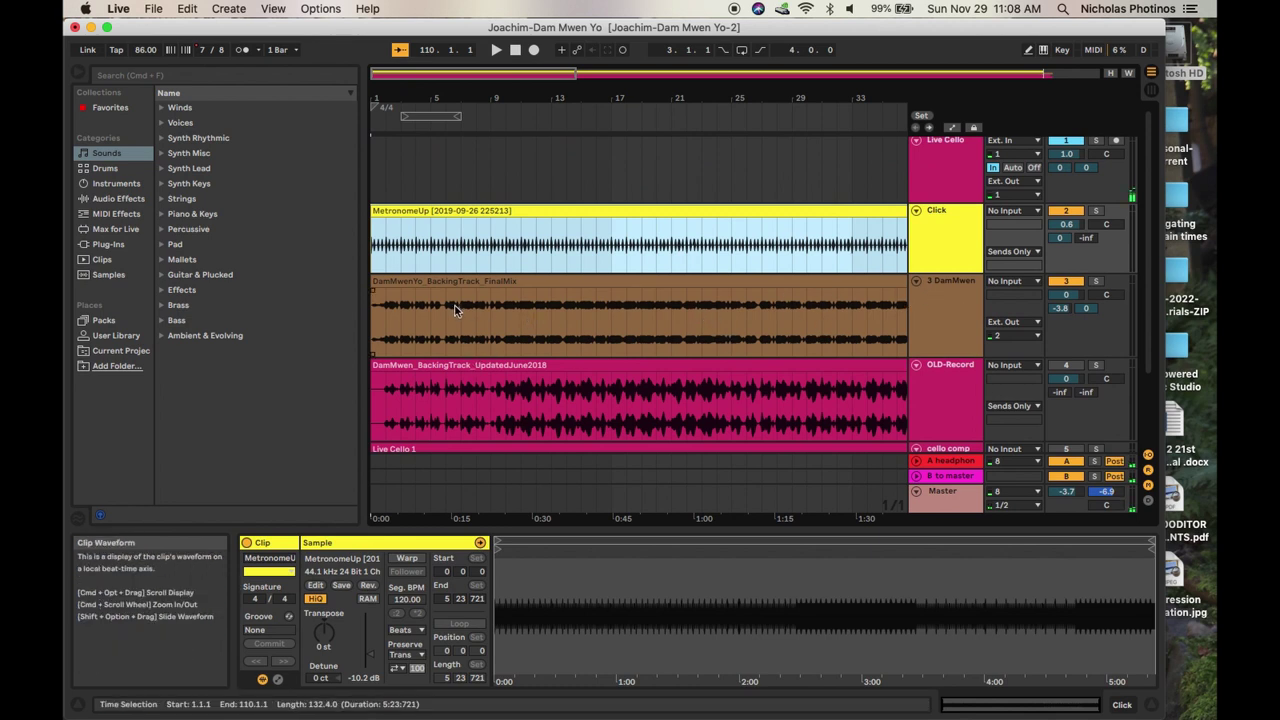
Raise the 3 DamMwenYo track's A-headphones send to 0.0 dB and undo the change.
scroll(550, 279, "down", 2)
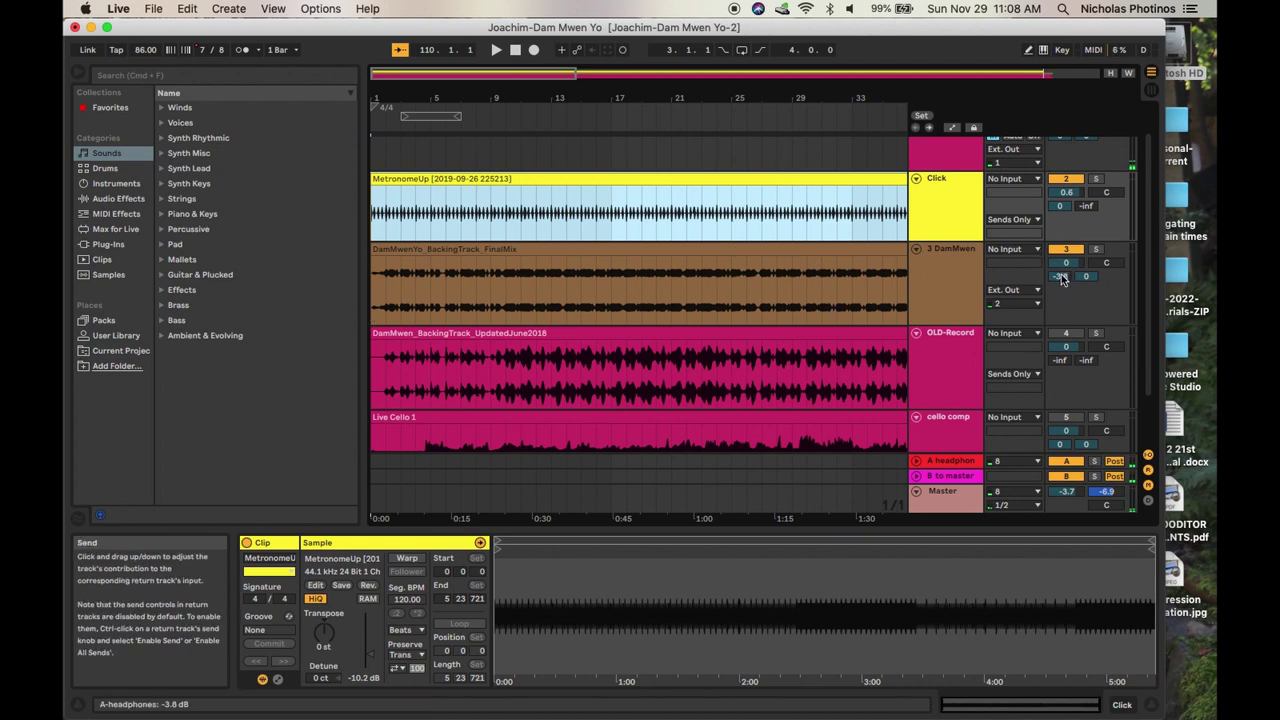
left_click_drag(1061, 278, 1061, 250)
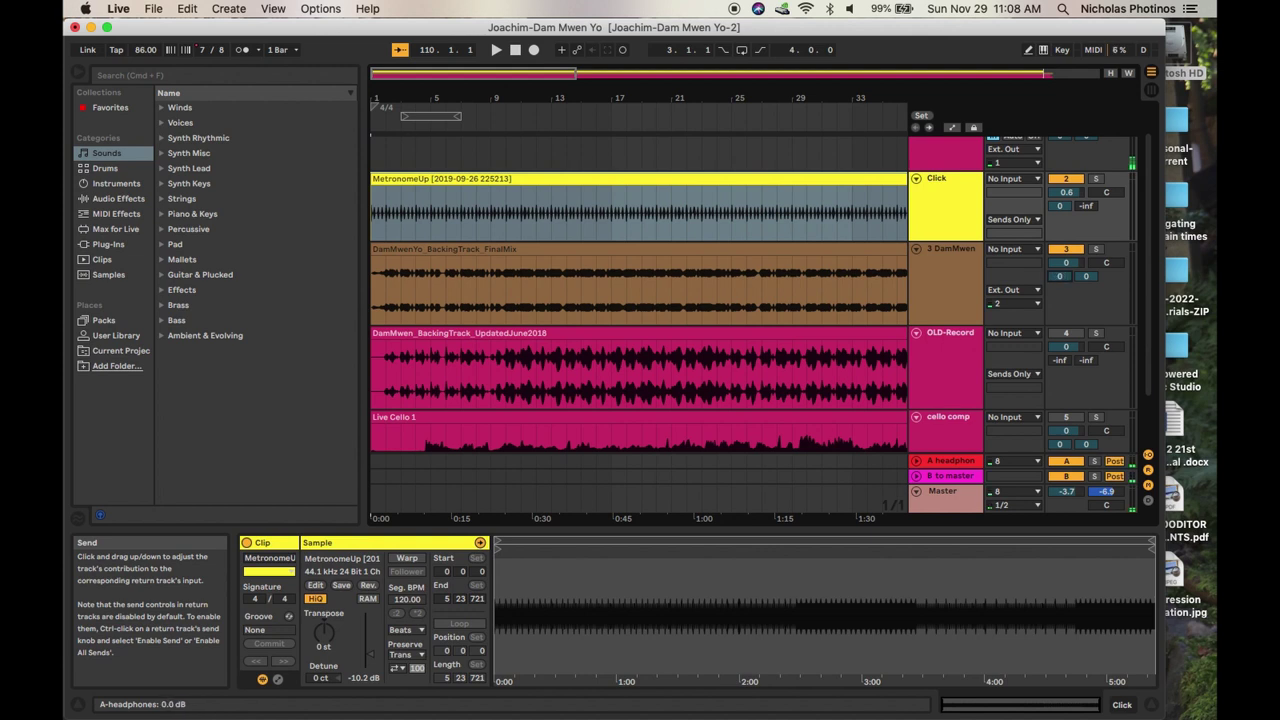
key("super+z")
Examine the OLD-Recorded backing track and the Live Cello 1 clip on the cello comp track.
scroll(767, 290, "down", 2)
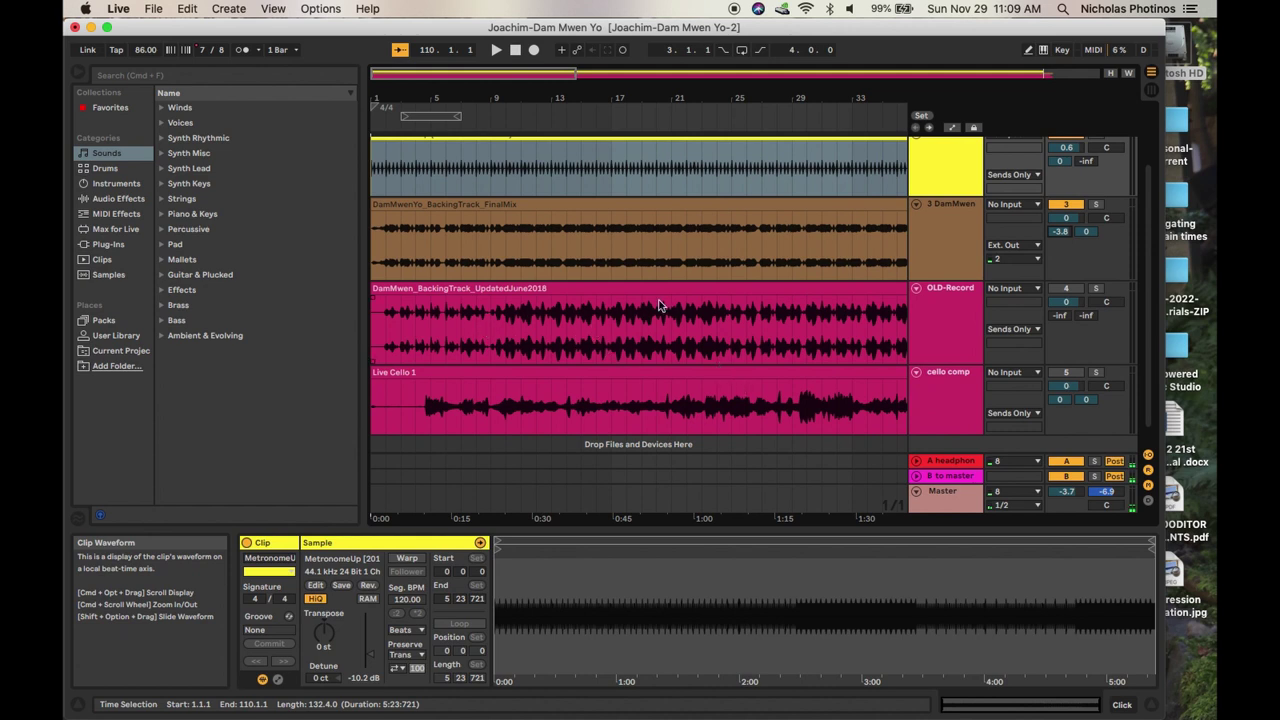
scroll(659, 305, "down", 1)
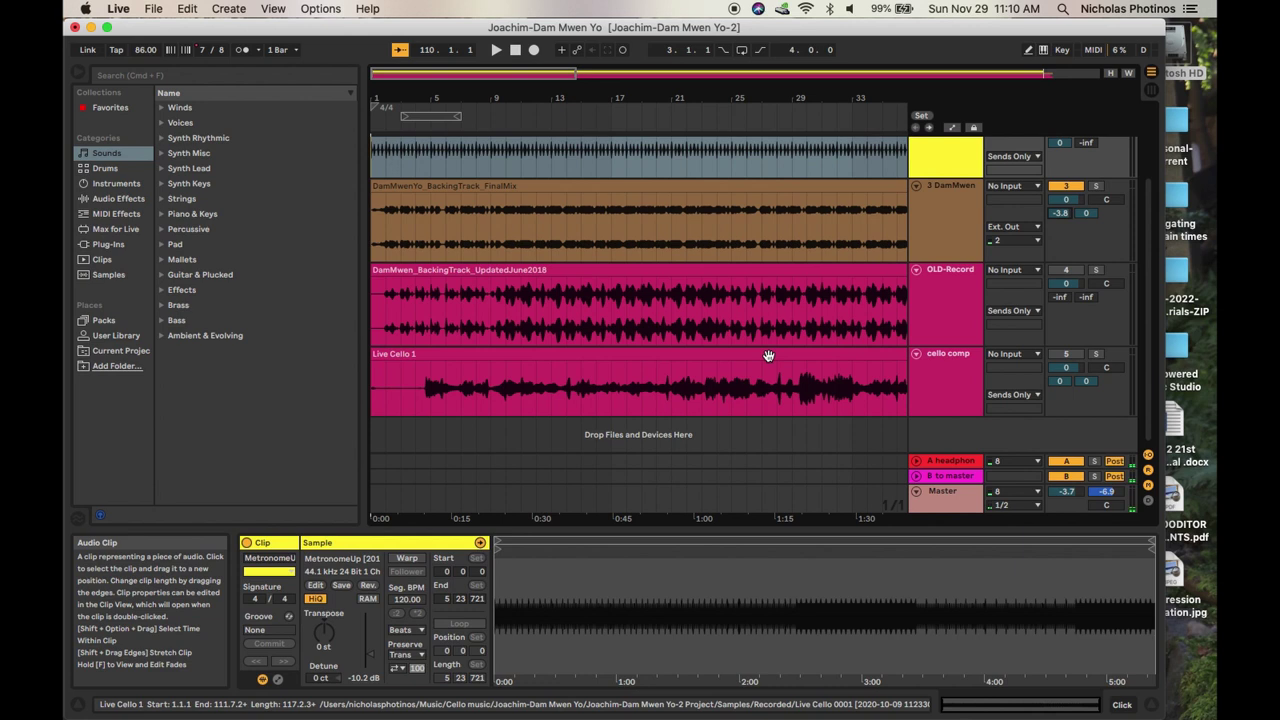
scroll(877, 346, "right", 1)
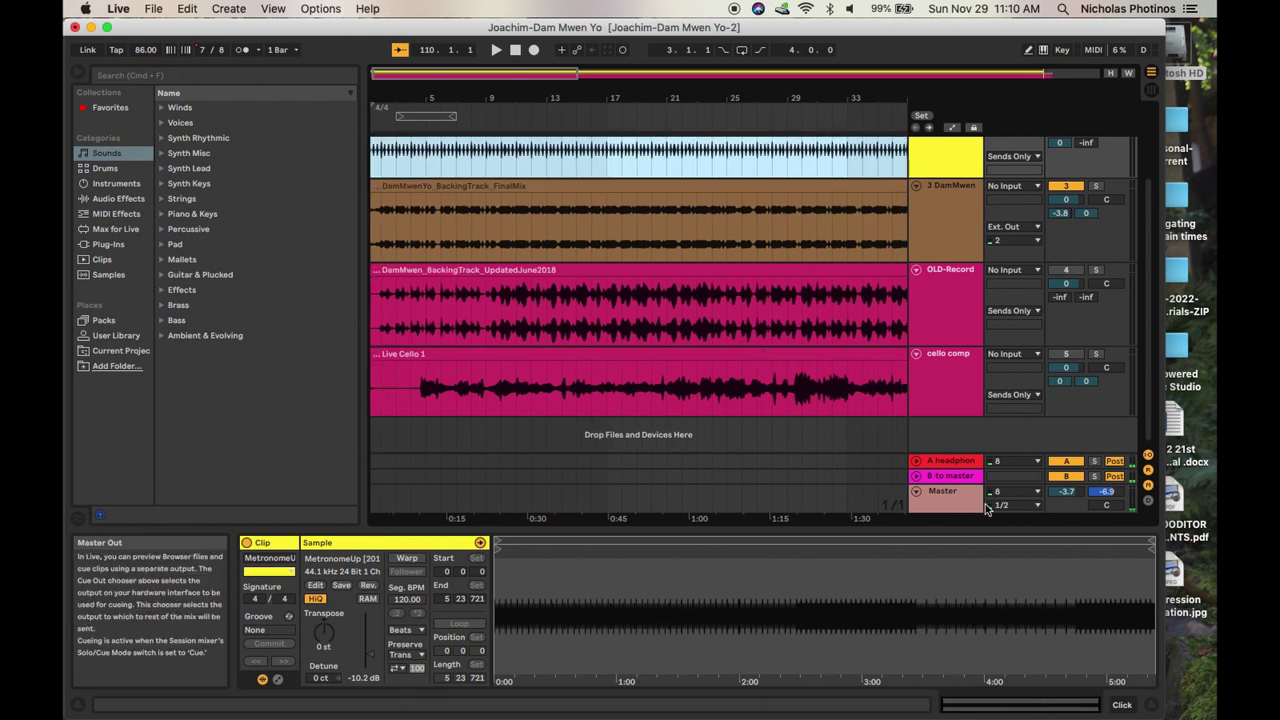
Switch to Session View and check the A headphones return track's options and its available output channels.
left_click(1151, 92)
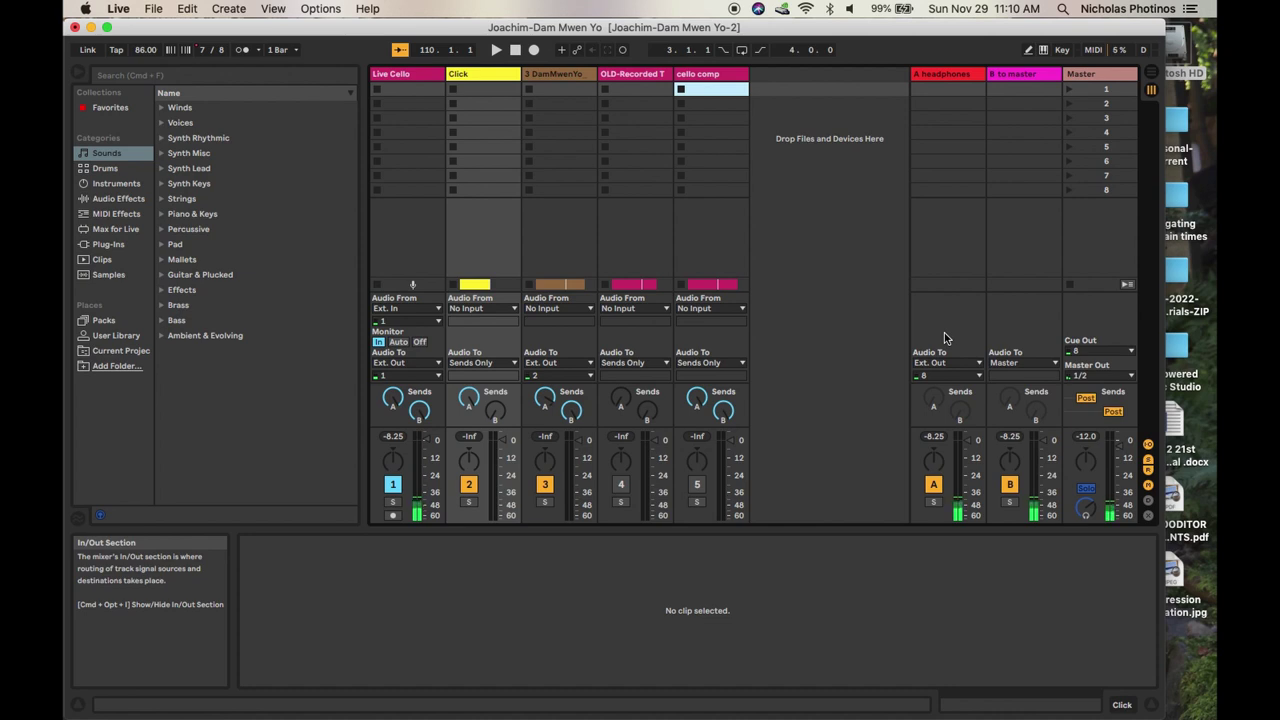
right_click(944, 76)
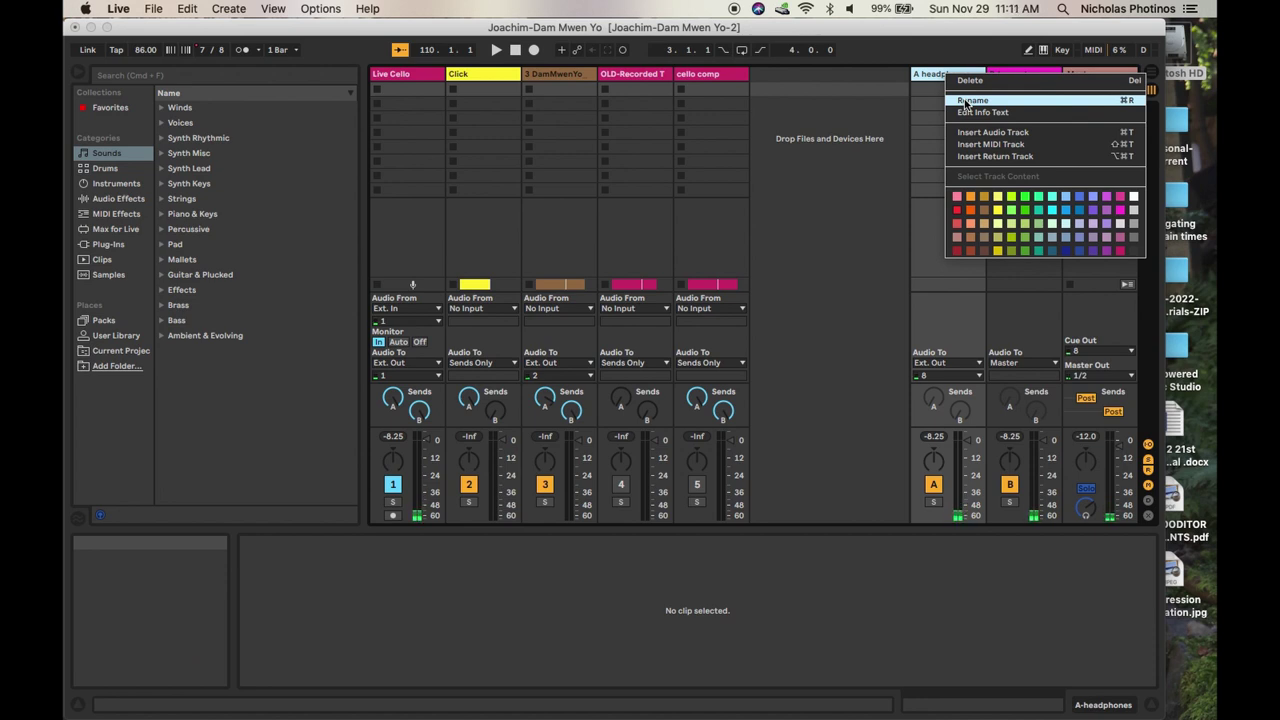
left_click(848, 229)
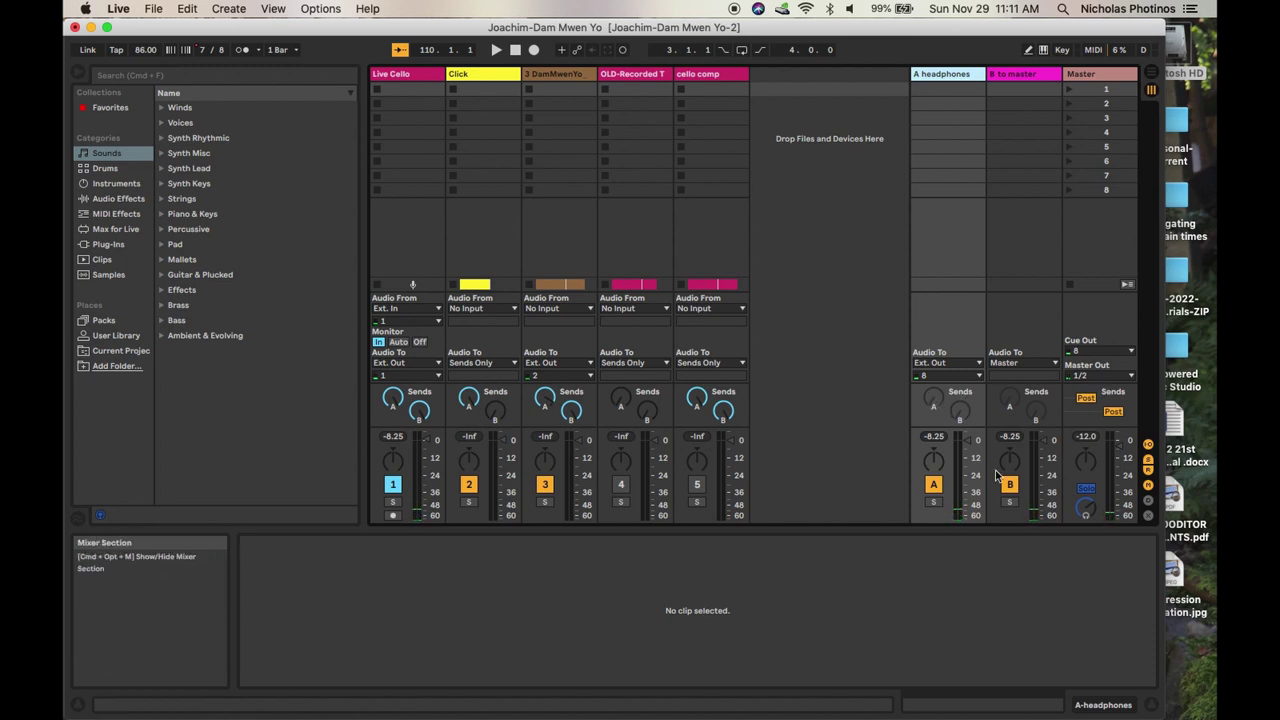
left_click(940, 376)
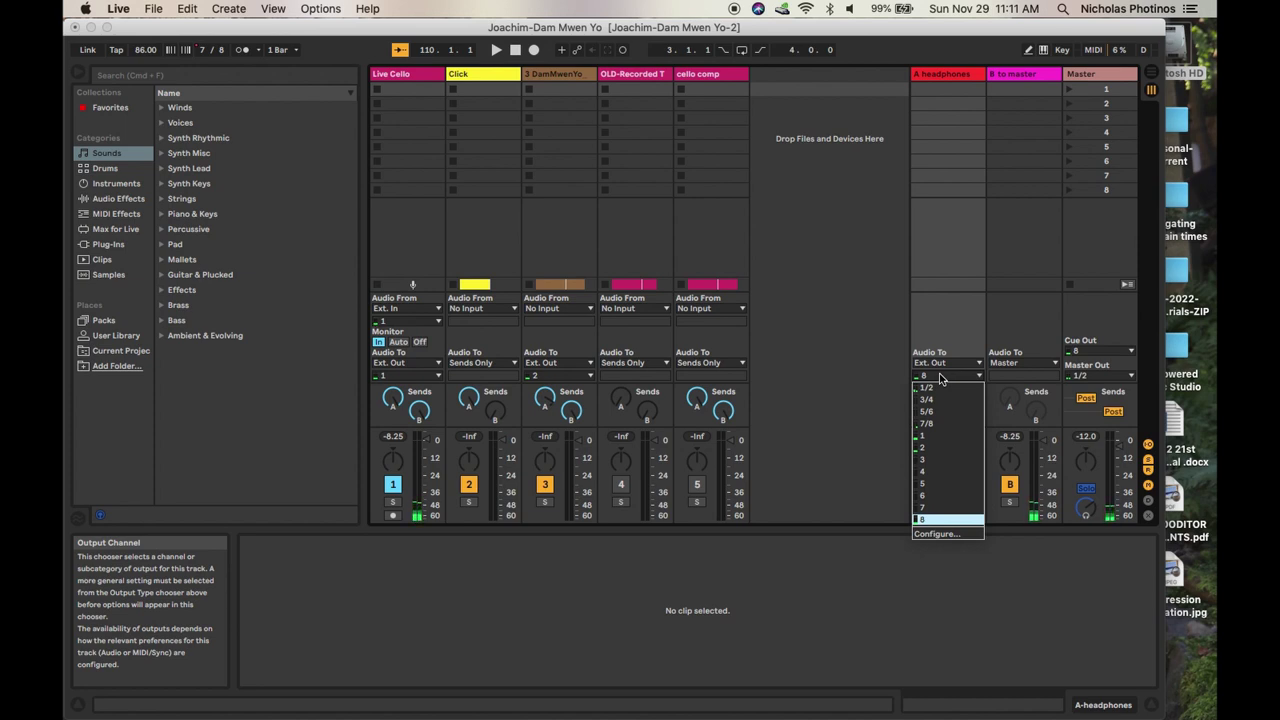
left_click(830, 386)
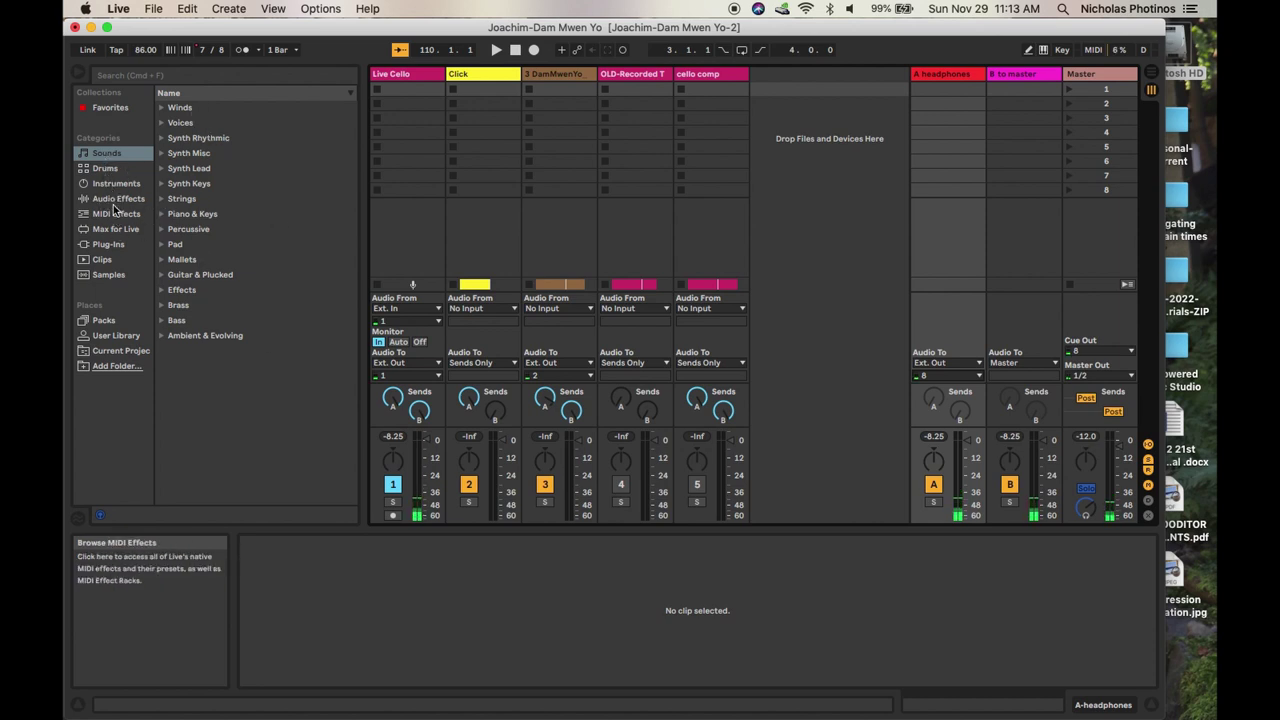
Return to Arrangement View with the Live Cello track in sight and show the browser's Favorites collection.
left_click(1150, 78)
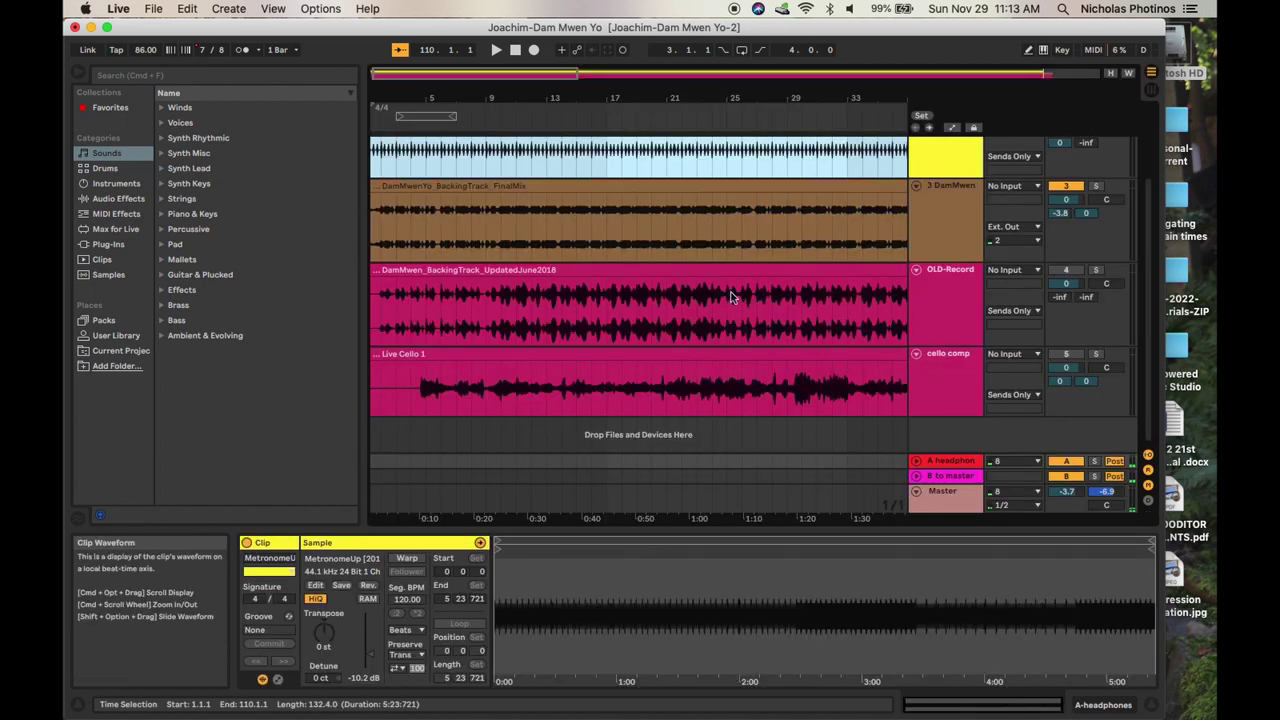
scroll(699, 216, "up", 3)
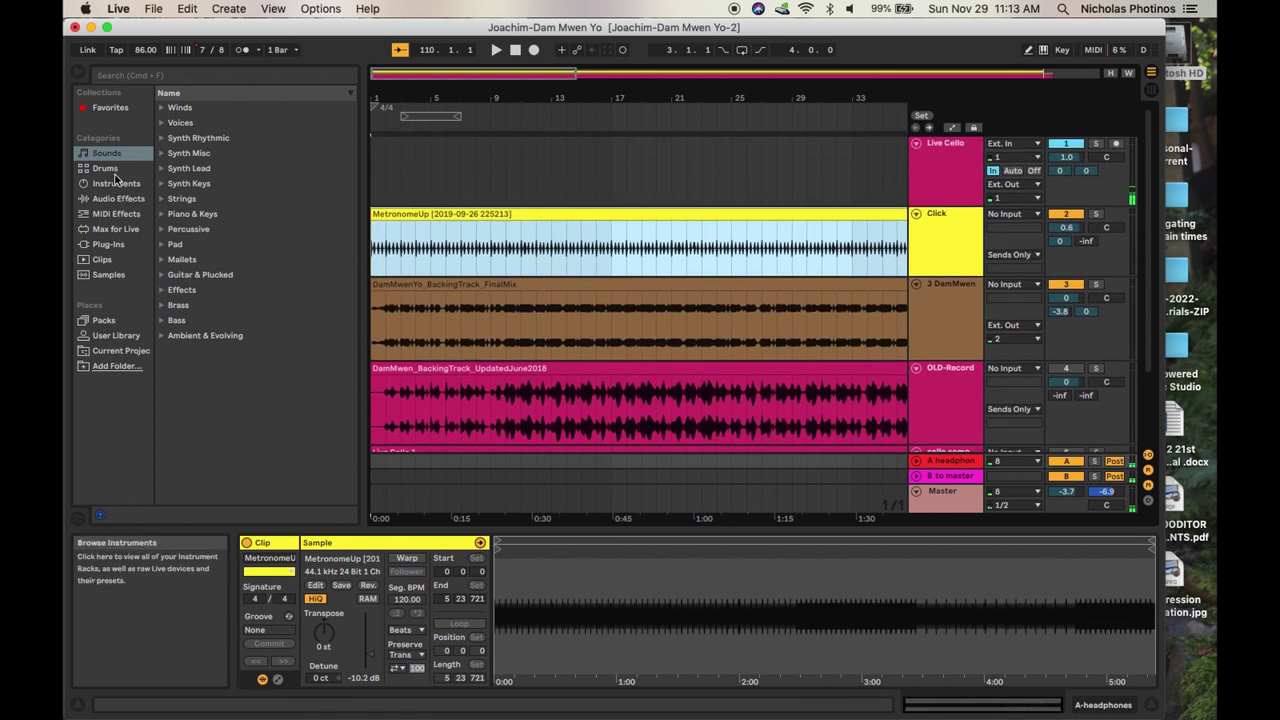
left_click(107, 112)
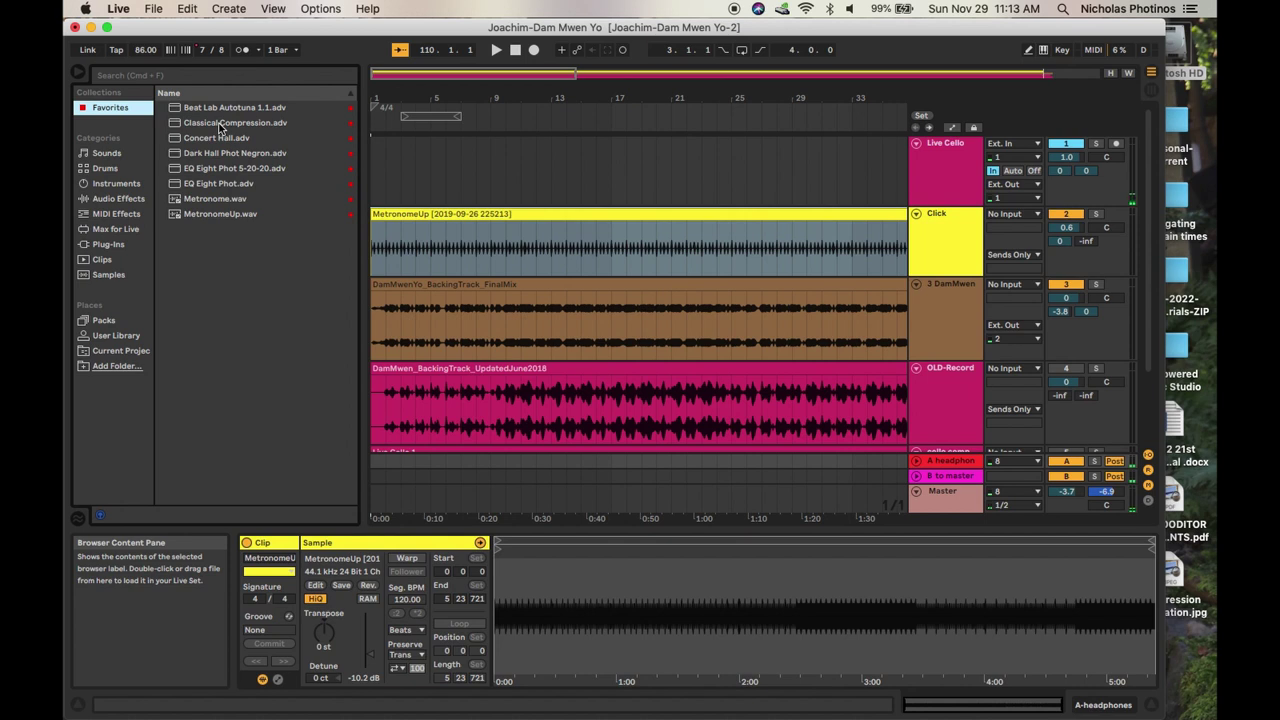
Examine the browser's Audio Effects devices from Amp through Vocoder and select Compressor.
left_click(117, 198)
left_click(247, 237)
scroll(247, 237, "down", 2)
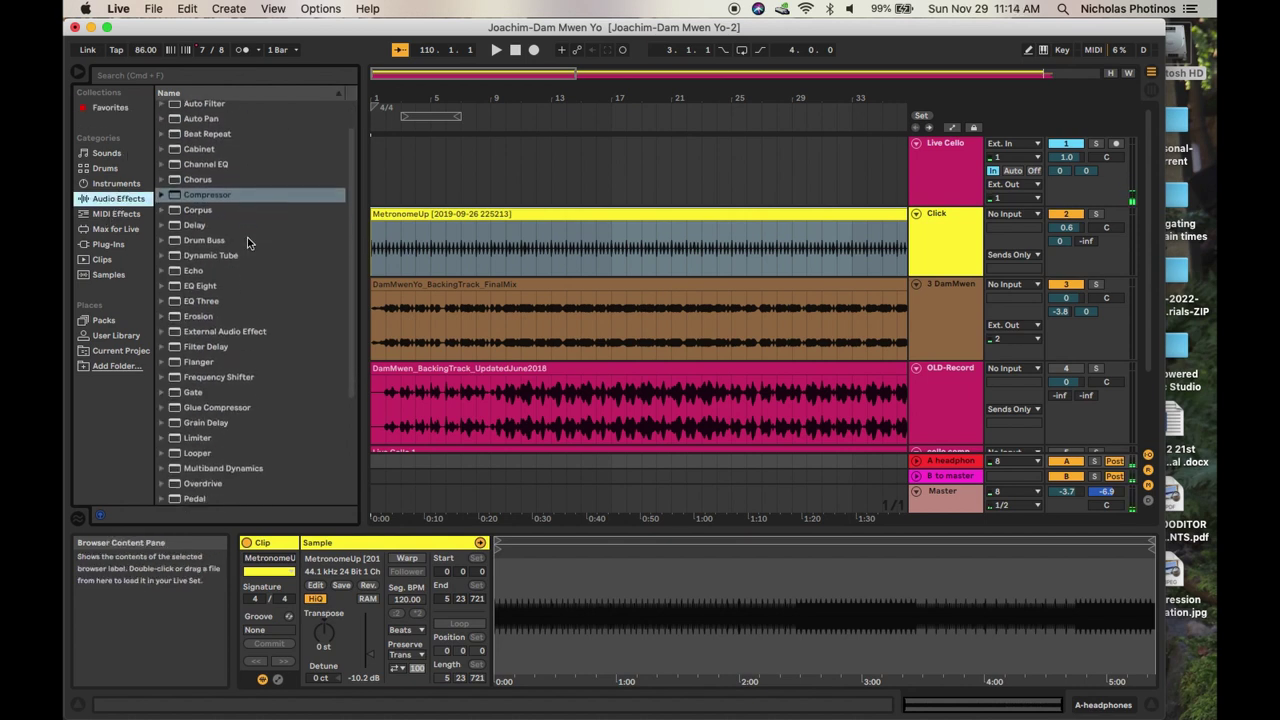
scroll(247, 237, "down", 5)
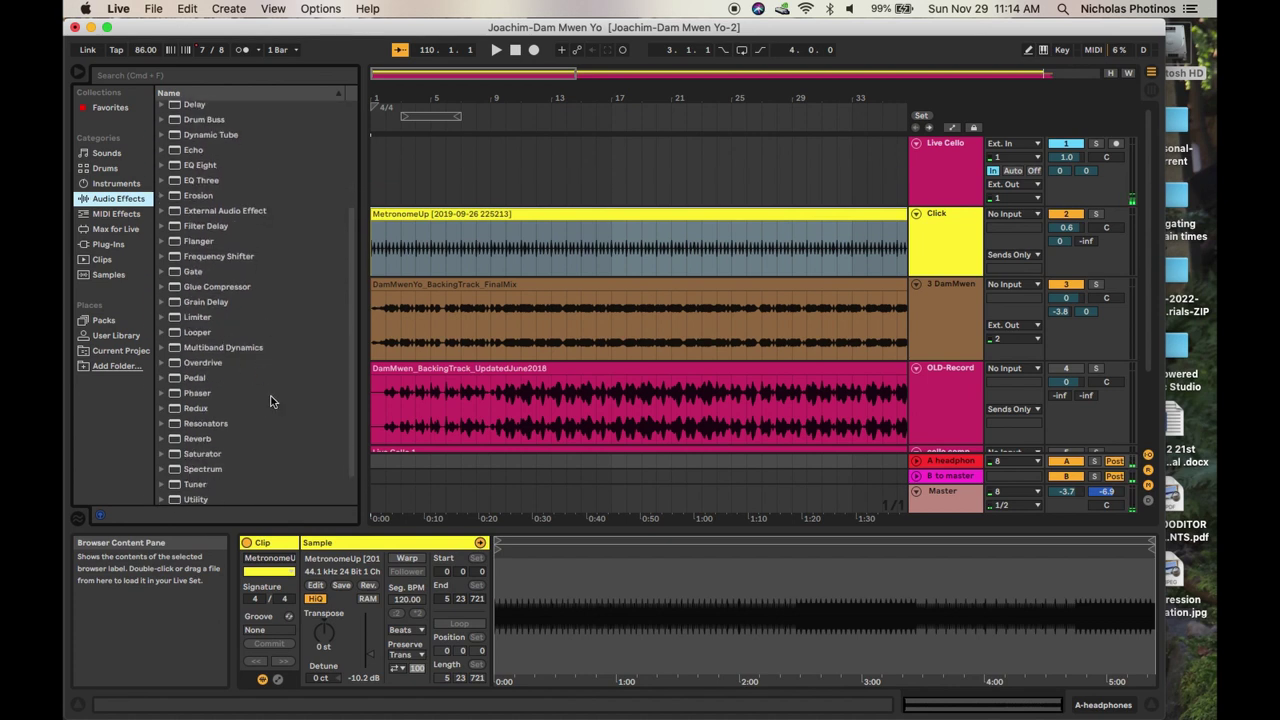
scroll(277, 357, "down", 1)
scroll(250, 342, "down", 1)
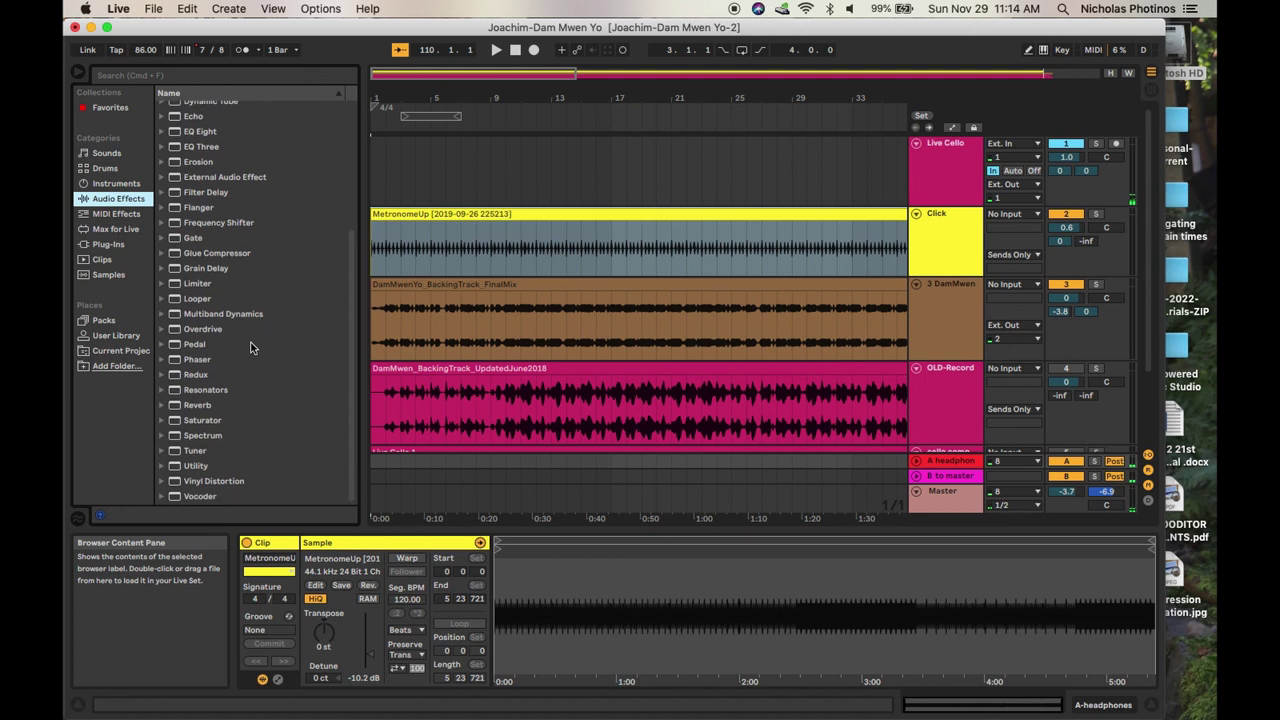
scroll(250, 348, "up", 5)
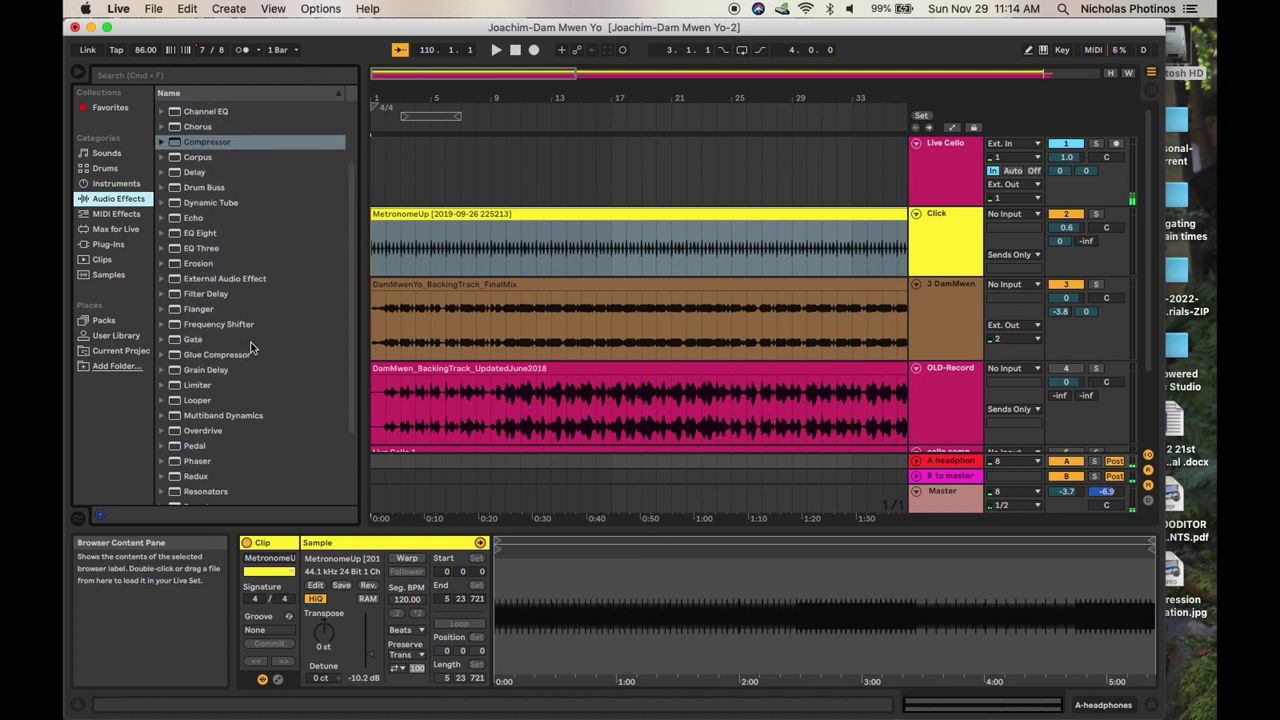
left_click(241, 238)
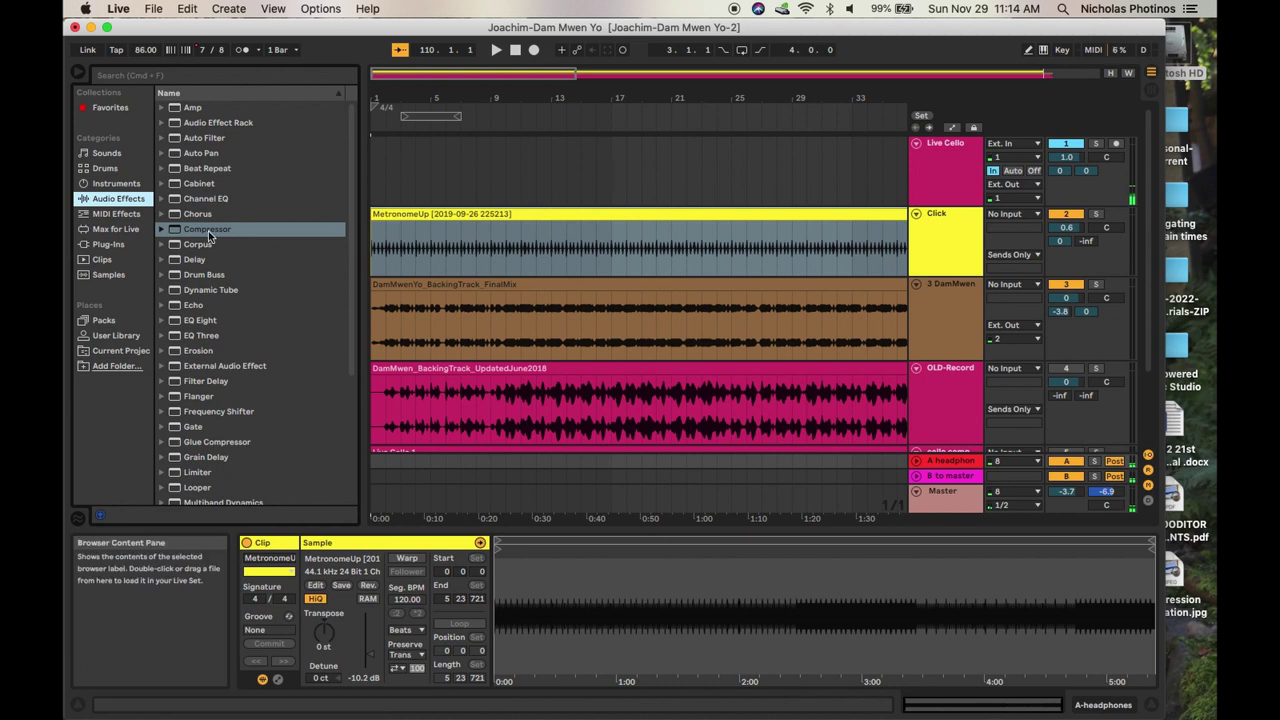
scroll(257, 275, "down", 1)
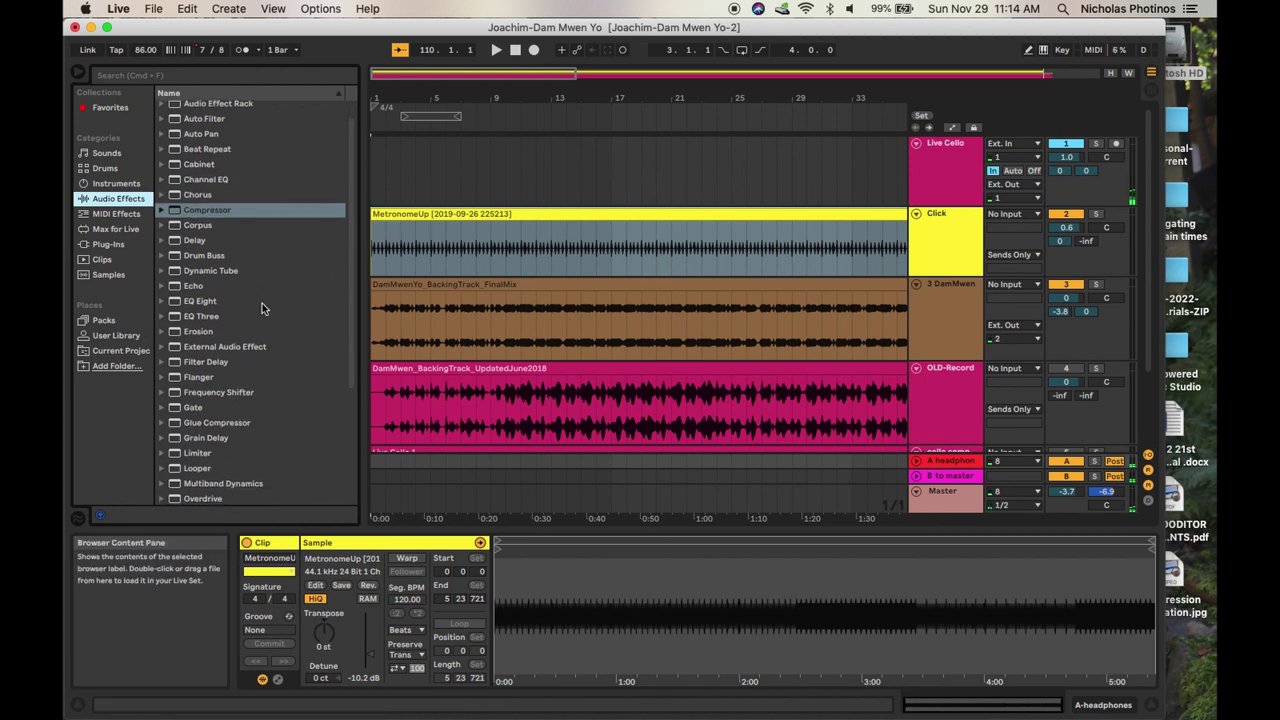
scroll(258, 300, "down", 4)
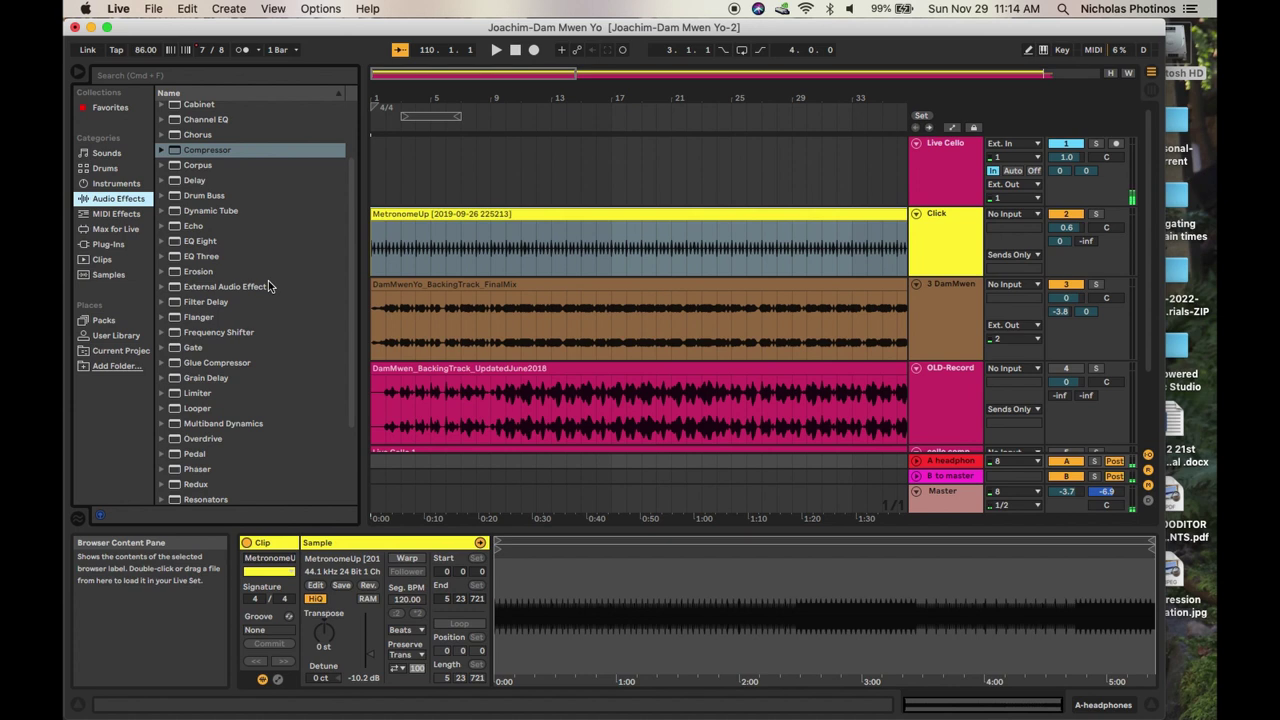
scroll(289, 250, "down", 3)
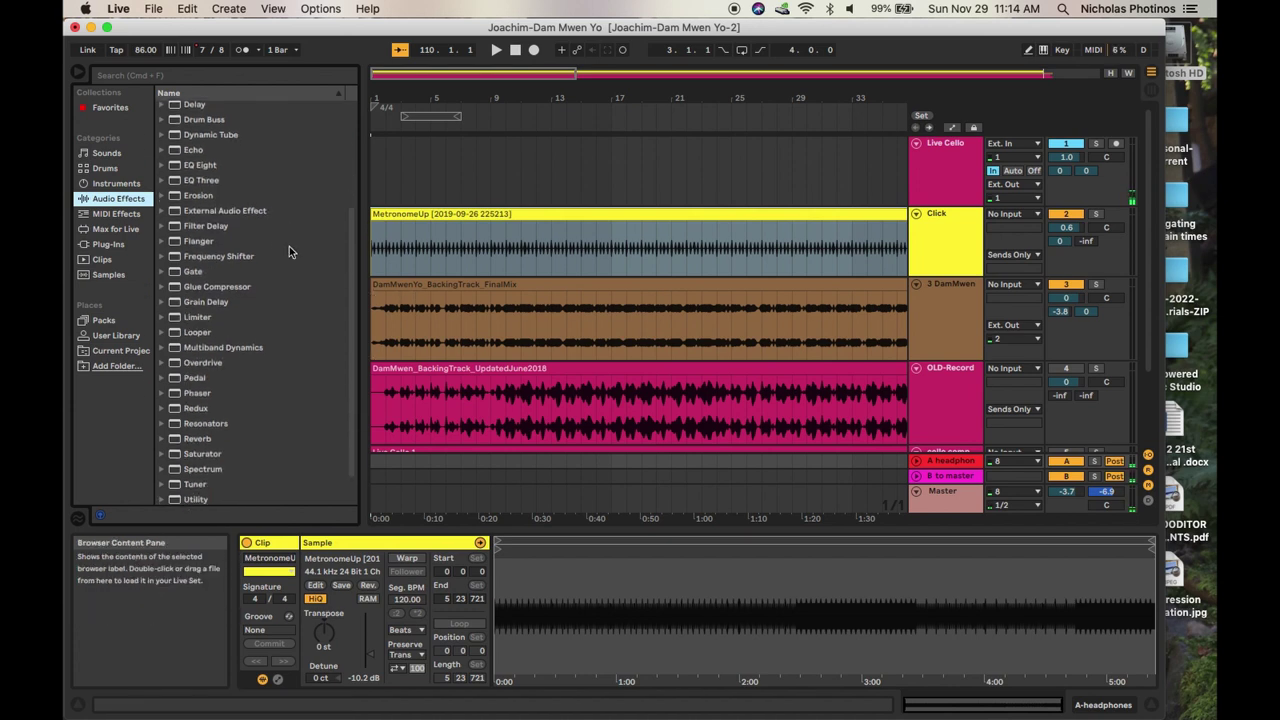
scroll(289, 251, "down", 1)
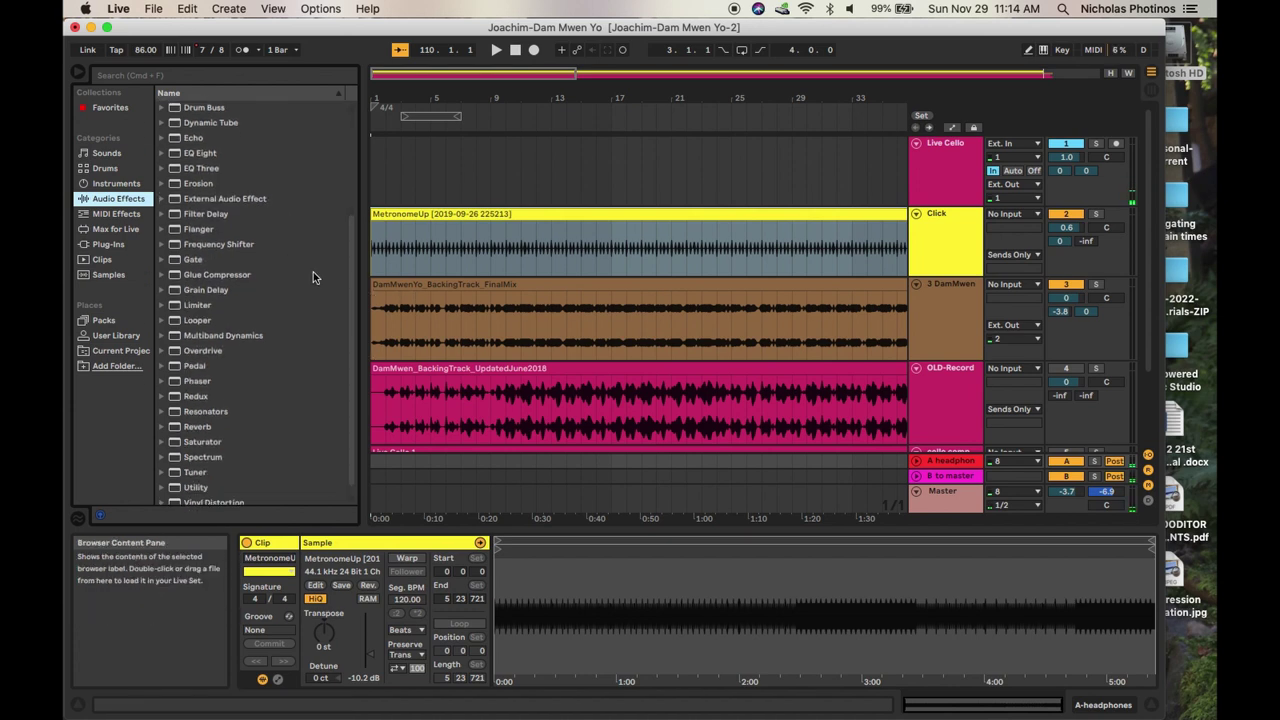
scroll(311, 276, "down", 1)
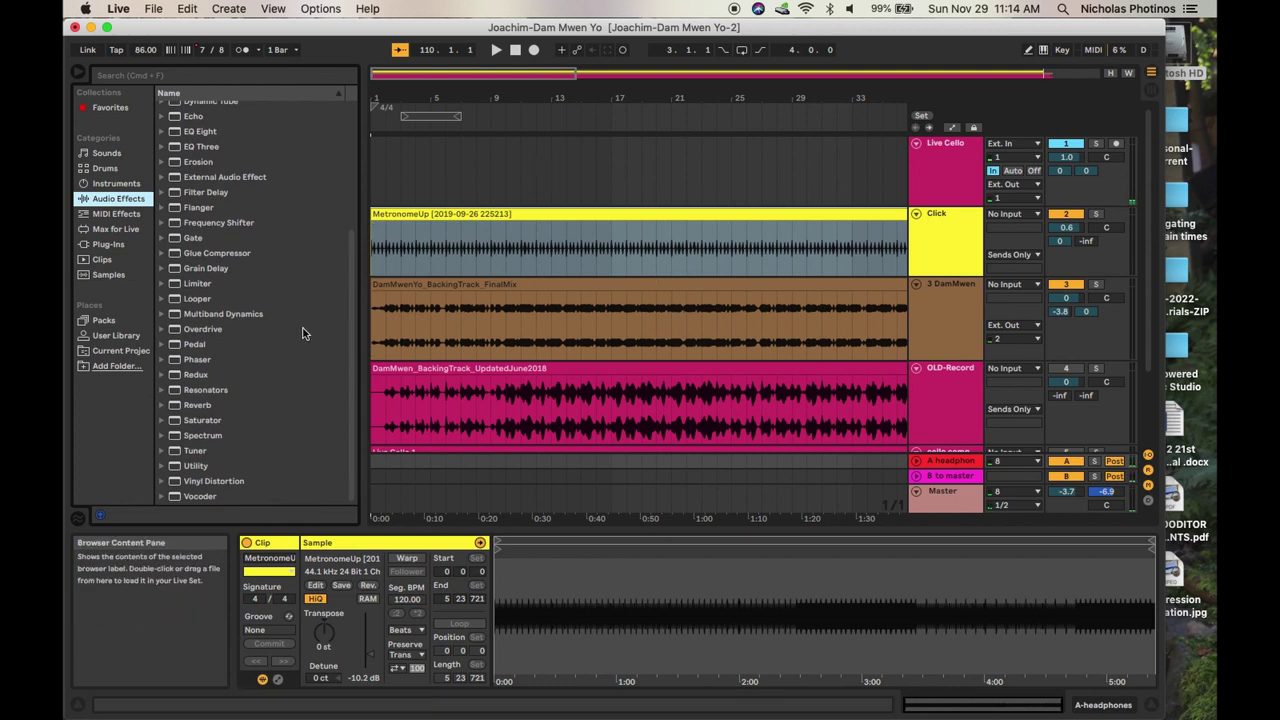
scroll(250, 300, "up", 5)
left_click(207, 229)
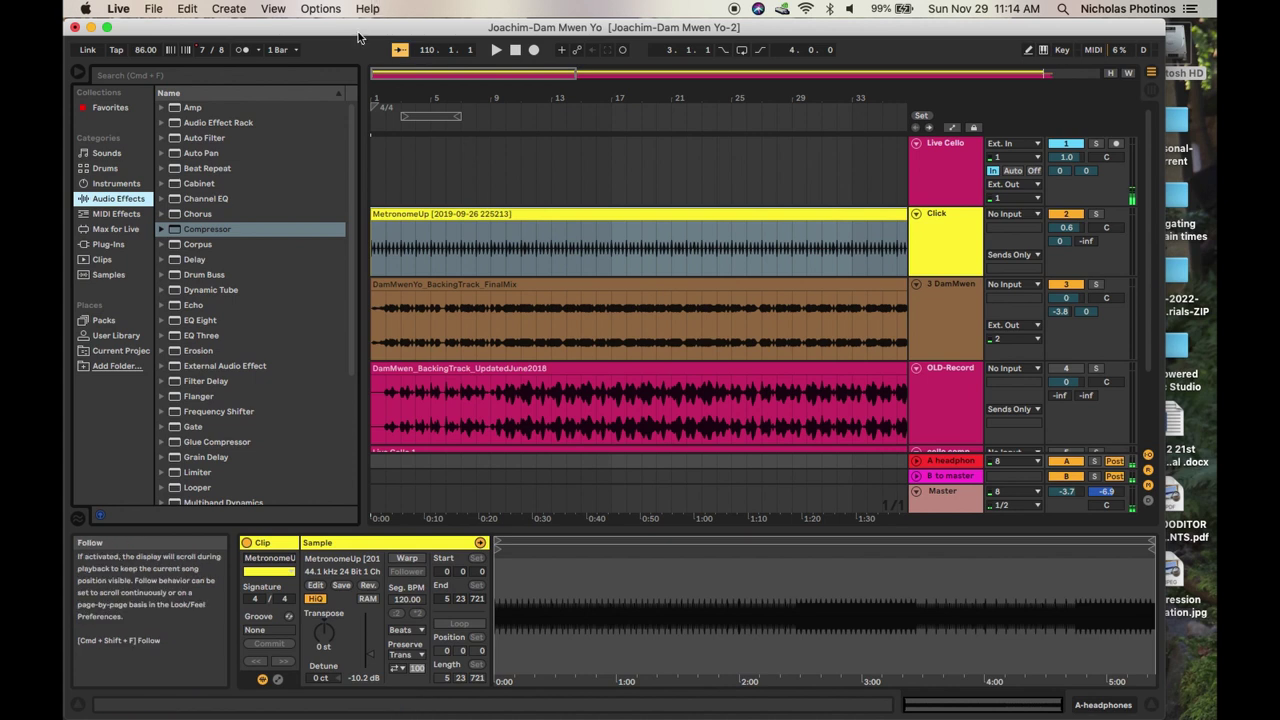